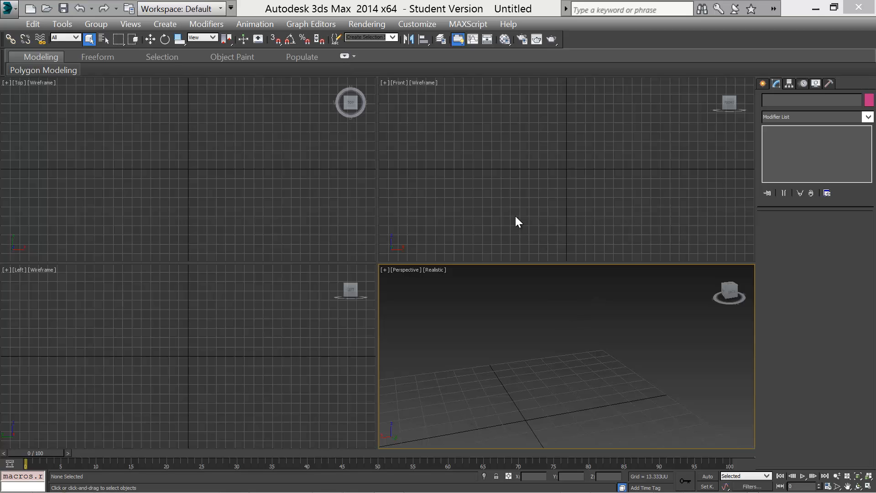
Create a box primitive about 76 units long, 86 wide and 58 high near the centre of the perspective grid
click(868, 478)
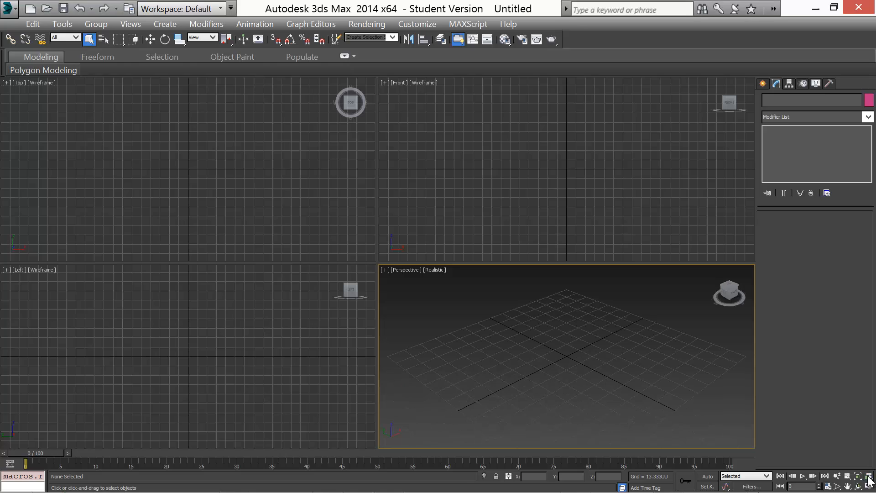
click(762, 84)
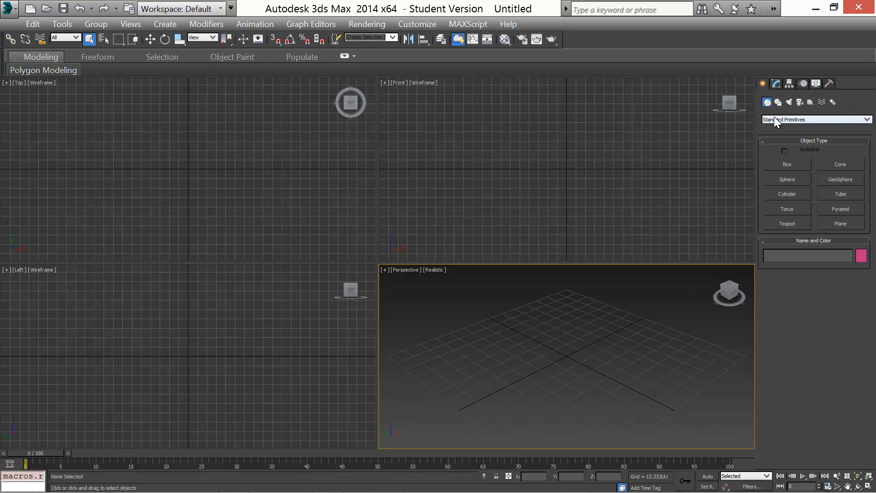
click(789, 165)
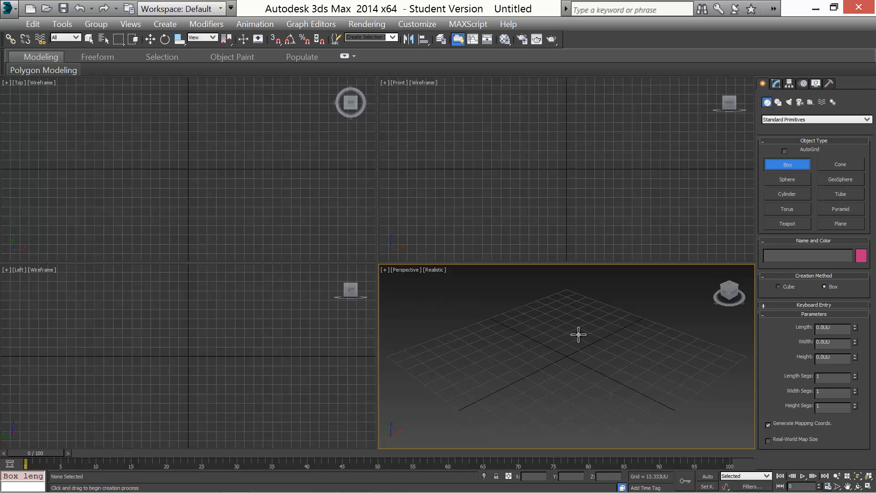
mouse_move(578, 335)
mouse_down()
mouse_move(505, 366)
mouse_move(540, 427)
mouse_move(572, 425)
mouse_up()
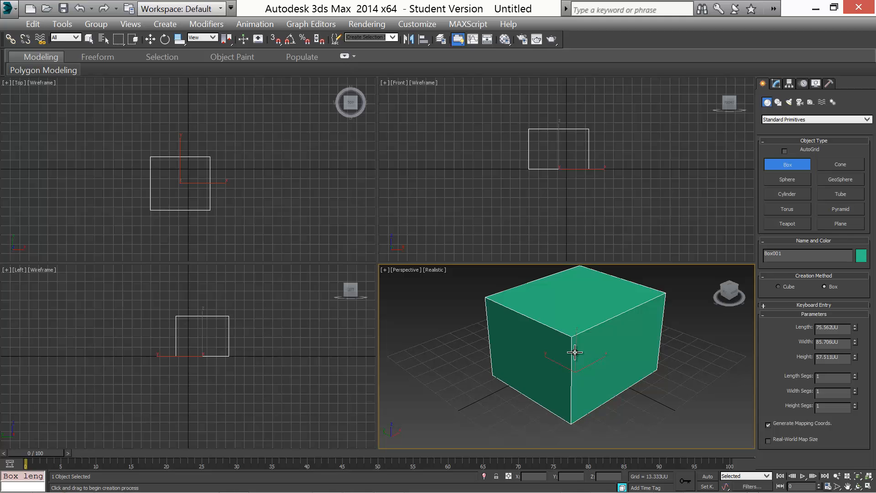
click(483, 341)
Set the box's length, width and height to 64 units each
drag(840, 327, 771, 328)
text(54)
key(Return)
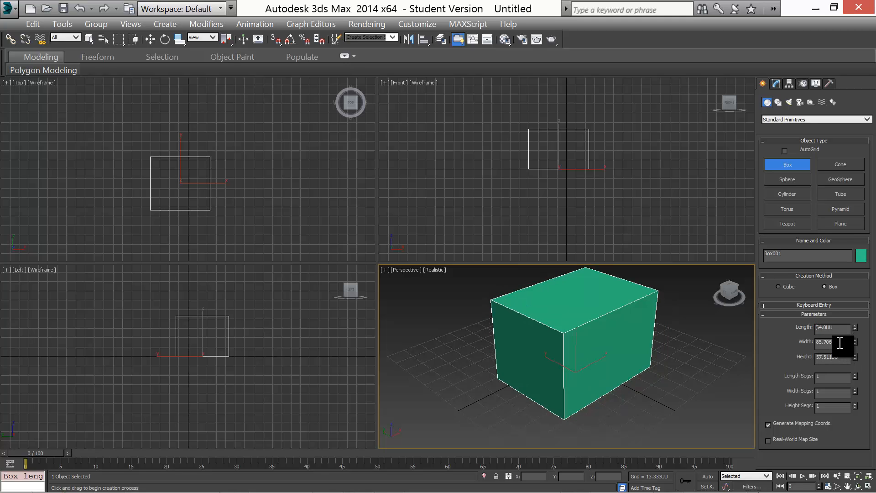
key(Tab)
key(Tab)
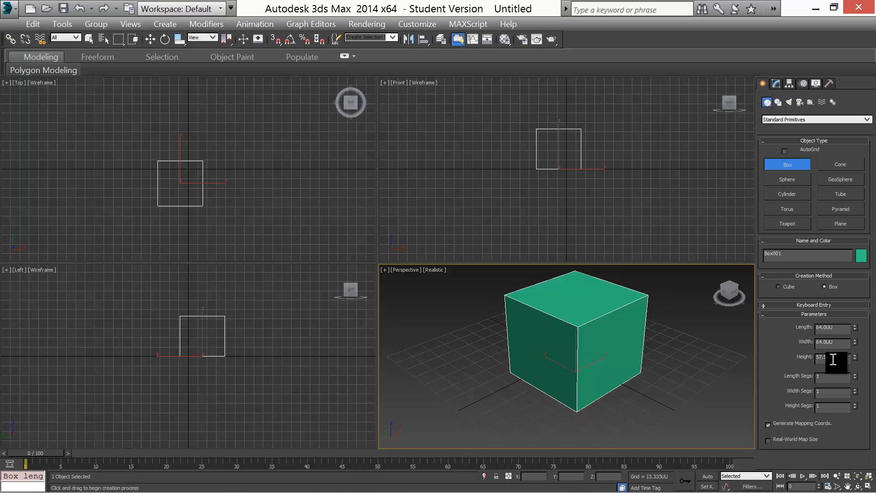
text(64)
key(Return)
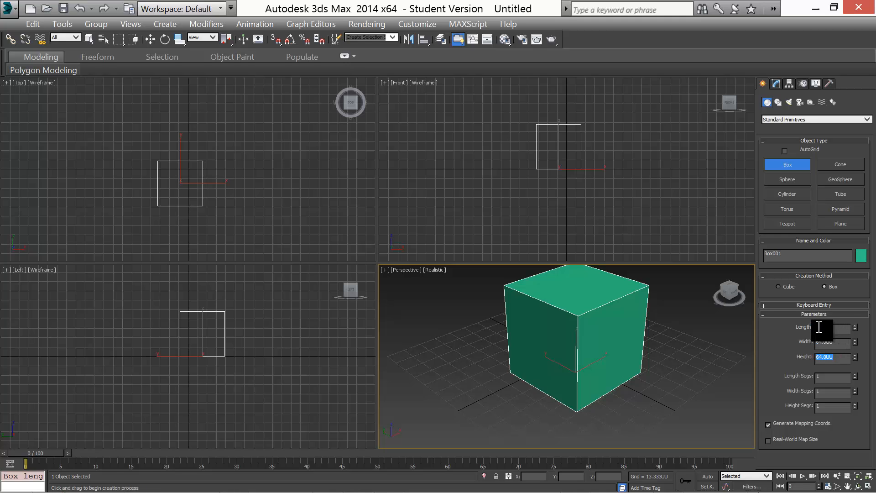
Add an Edit Poly modifier to the box
click(776, 83)
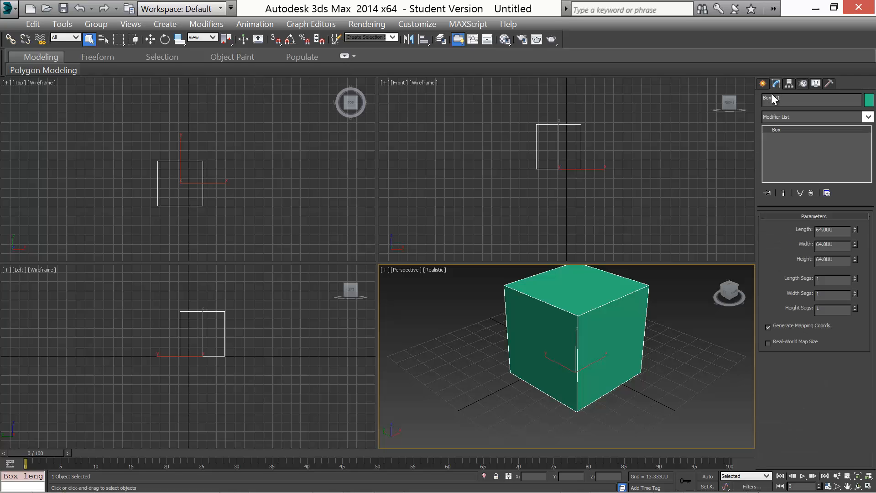
click(866, 119)
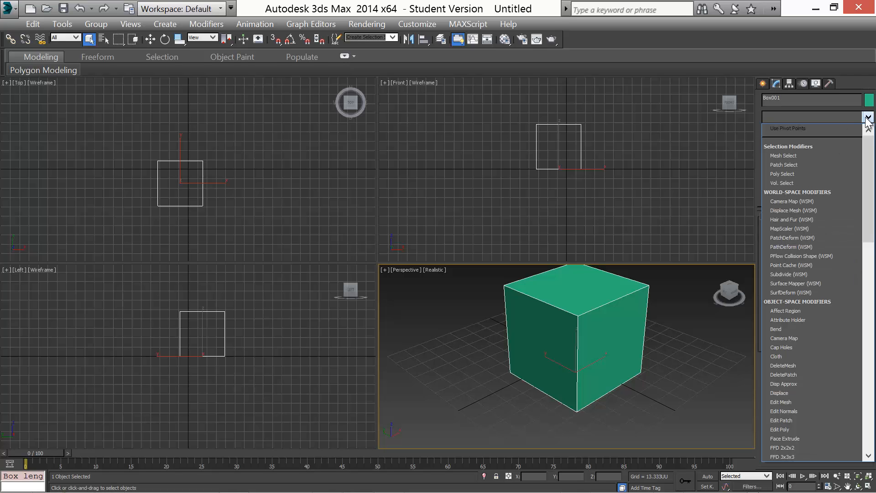
click(775, 428)
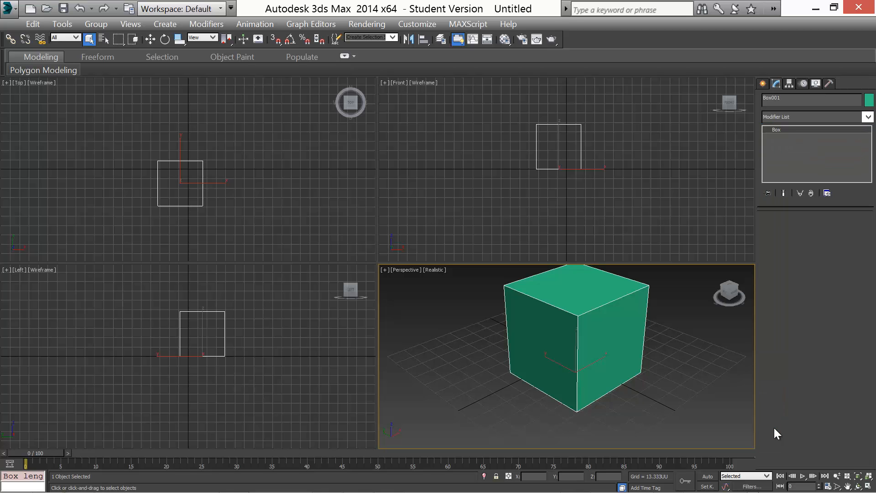
In the Material Editor, assign a Checker map to the first material's diffuse color
middle_drag(603, 357, 594, 381)
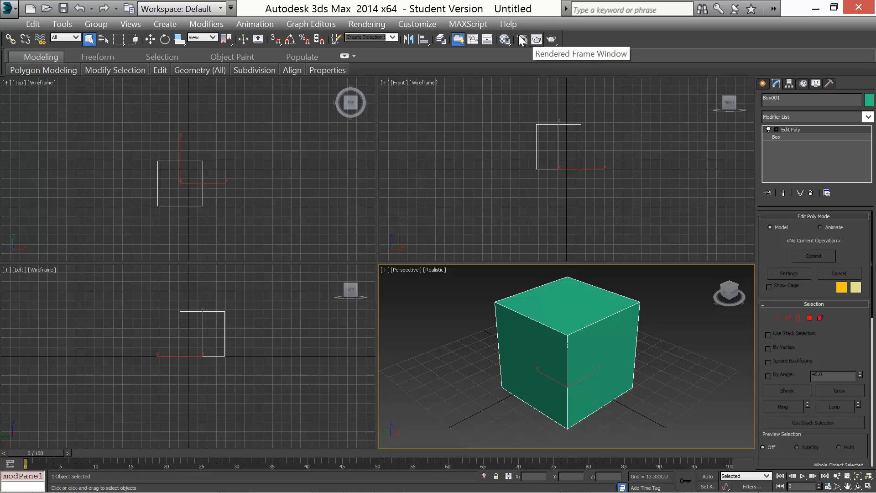
click(504, 38)
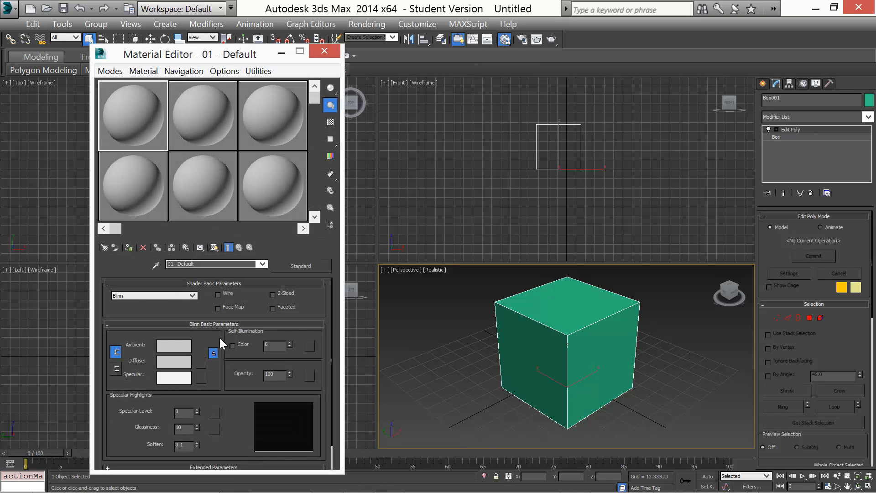
click(199, 362)
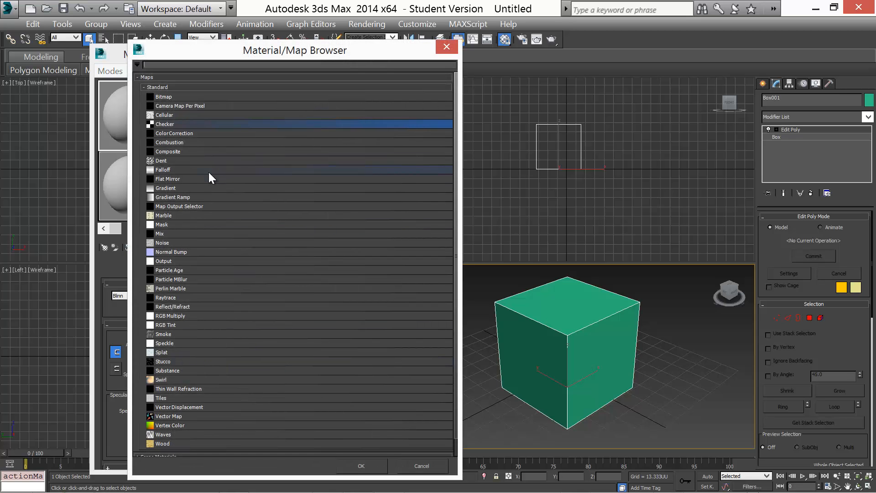
double_click(152, 122)
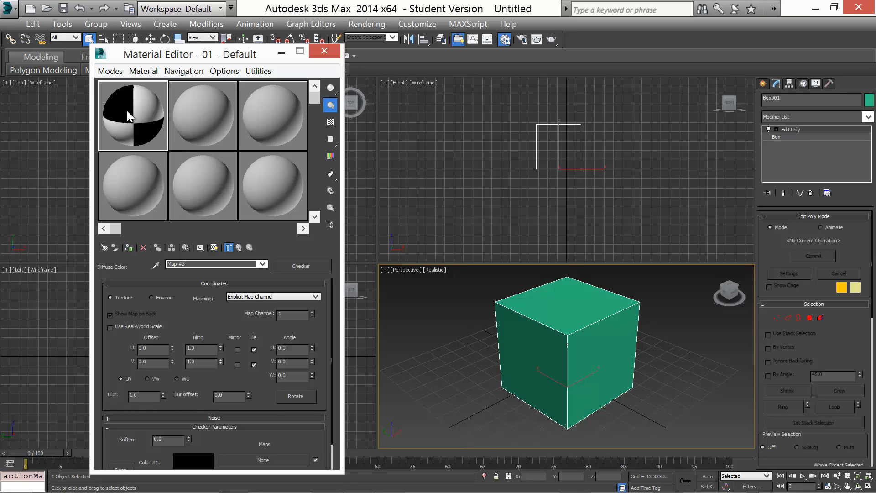
Apply the checker material to the box, show it shaded in the viewport and close the Material Editor
drag(127, 111, 552, 343)
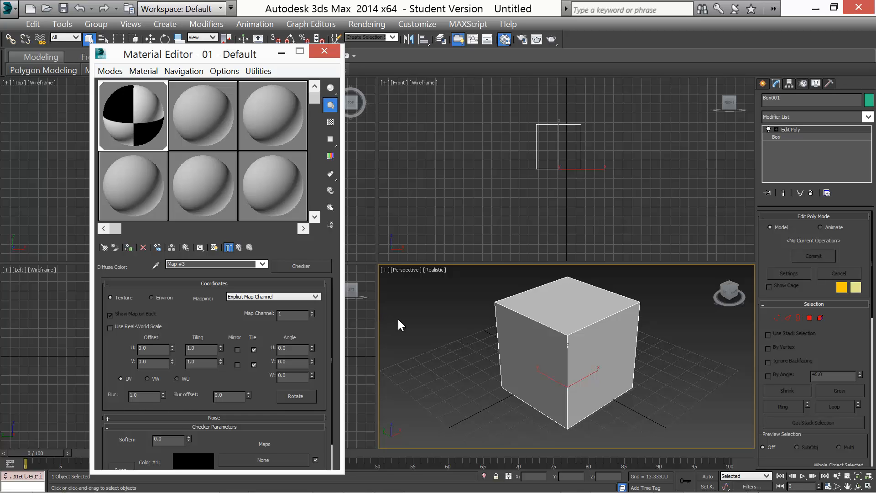
click(213, 248)
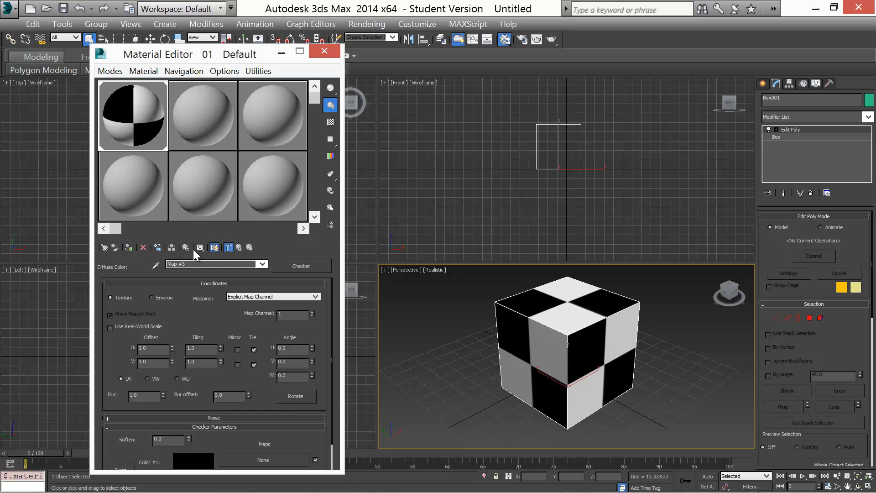
click(130, 248)
click(325, 57)
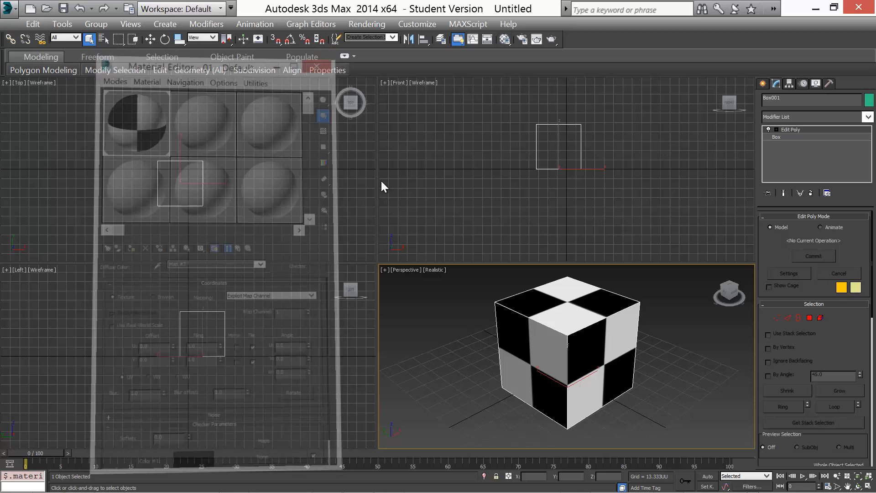
click(848, 113)
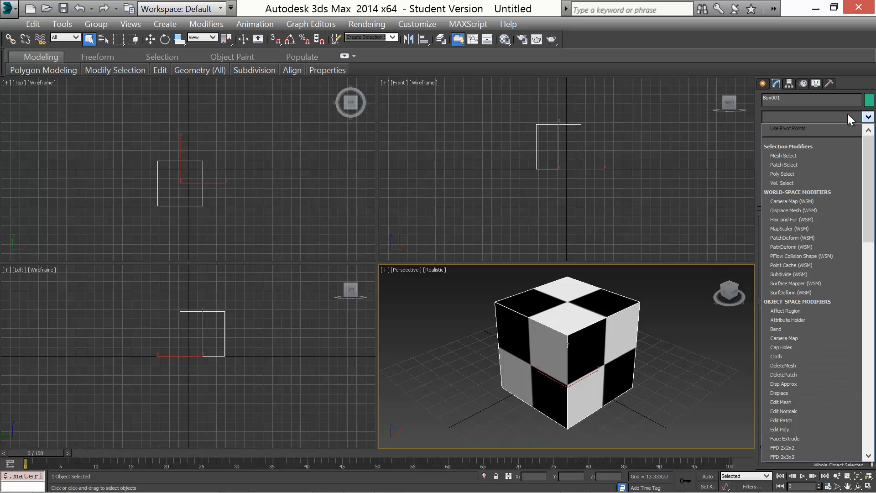
click(826, 117)
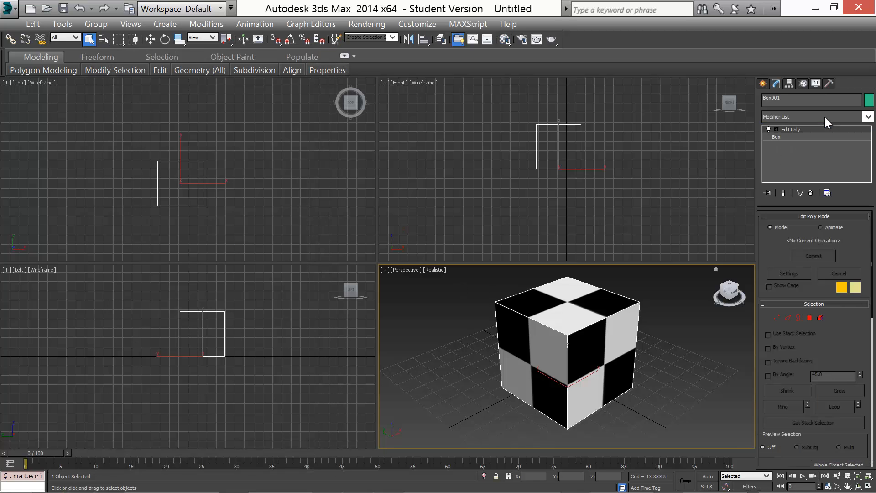
click(777, 129)
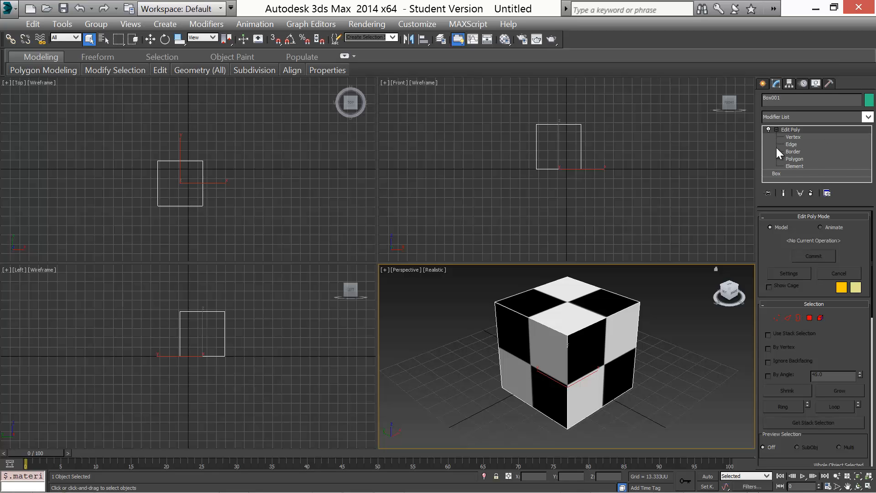
click(777, 129)
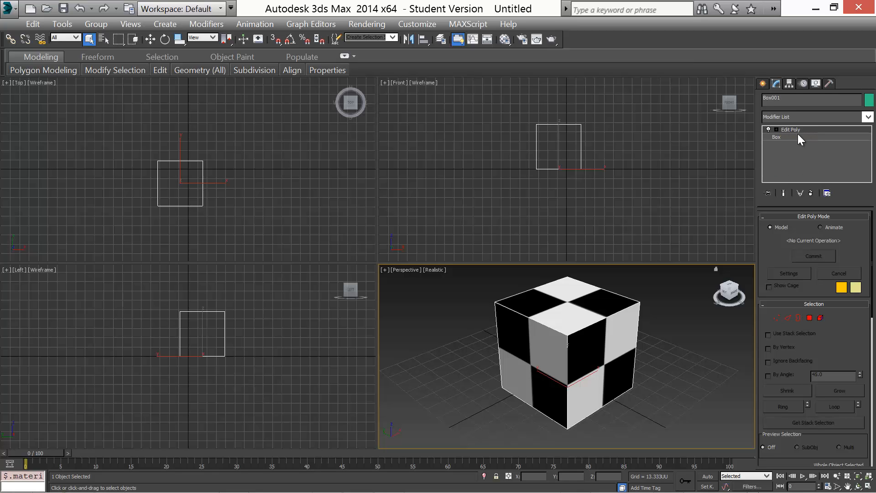
Add an Unwrap UVW modifier above Edit Poly on the box and open its UV Editor
click(869, 118)
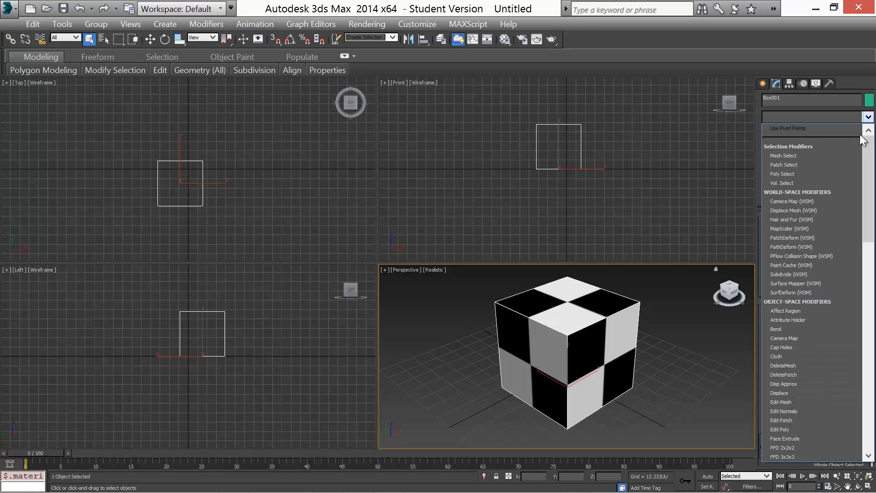
key(u)
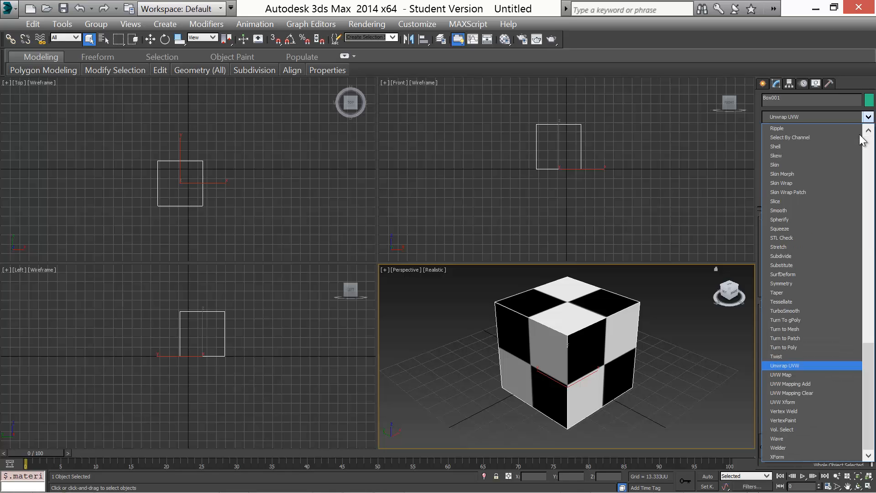
click(793, 366)
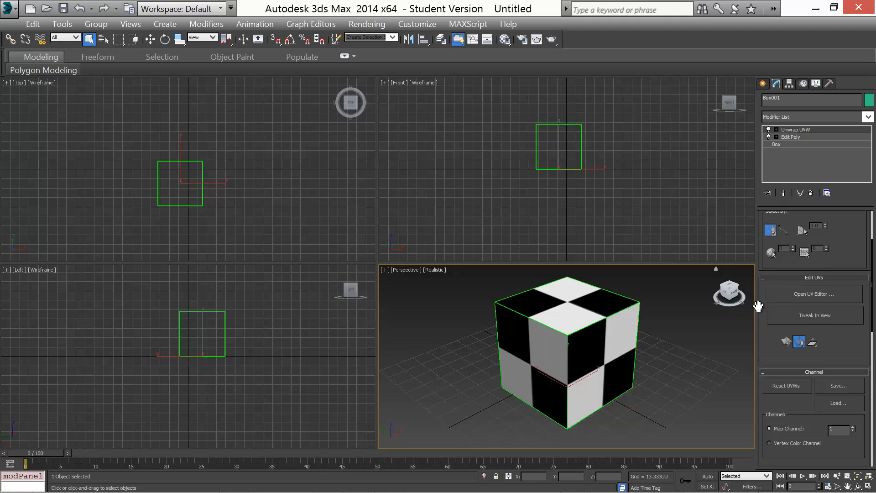
click(813, 293)
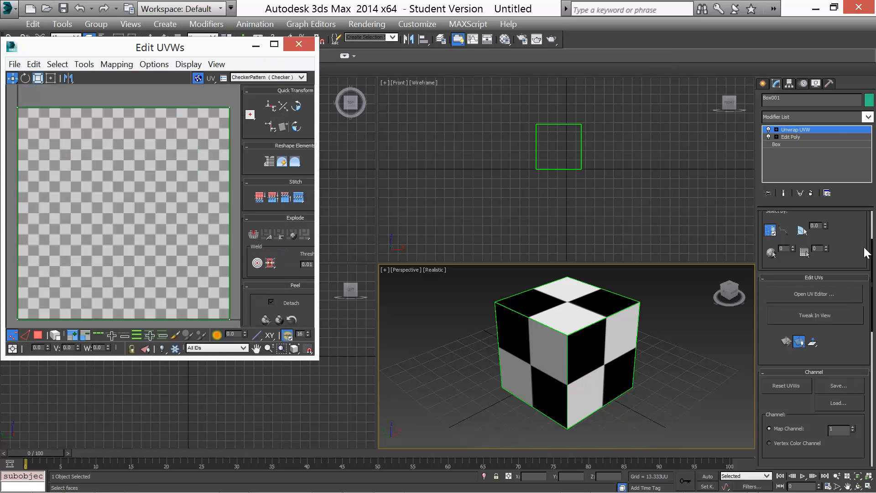
Switch the Unwrap UVW modifier to Polygon level and select all polygons of the box
drag(873, 252, 874, 310)
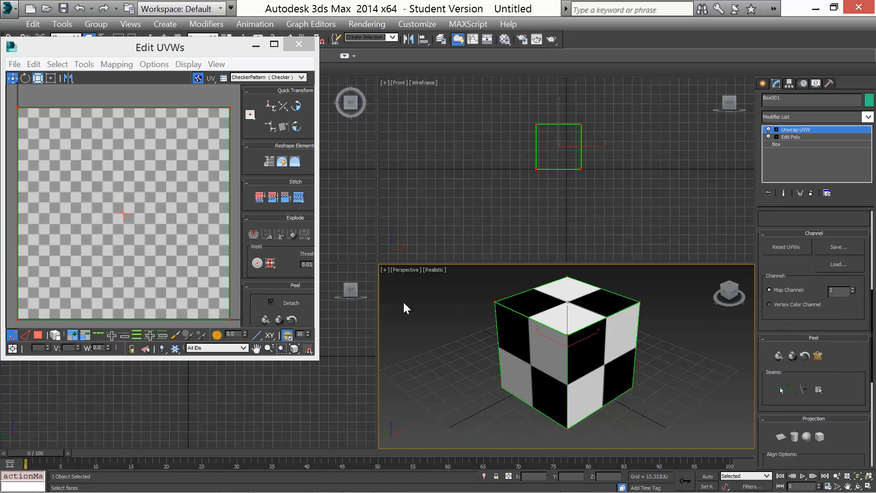
click(39, 336)
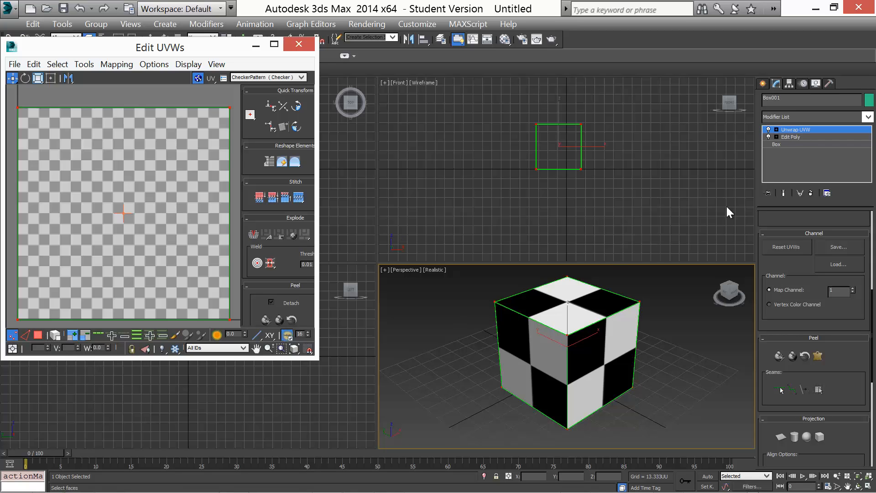
click(777, 130)
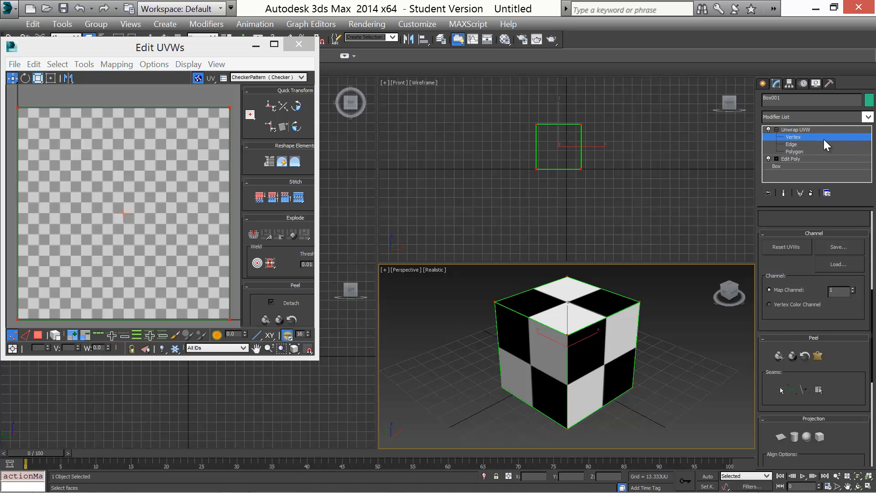
click(799, 152)
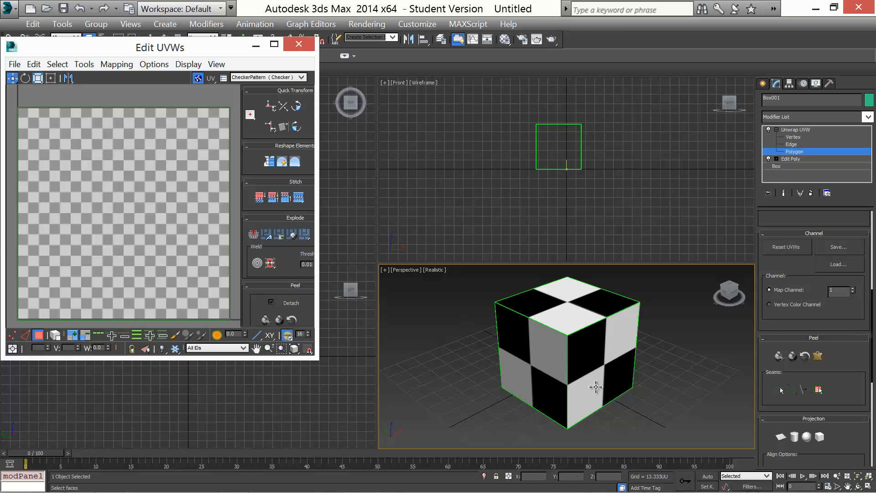
key(ctrl+a)
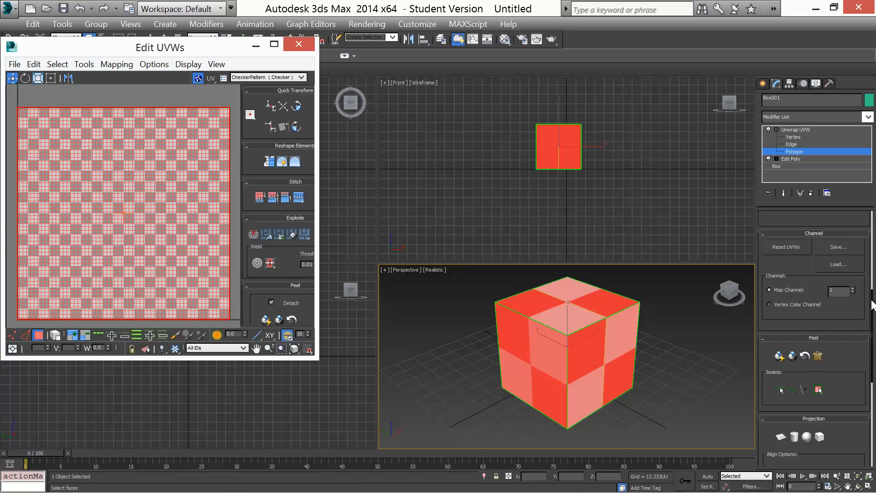
Try the box projection on the selected polygons
drag(873, 305, 868, 368)
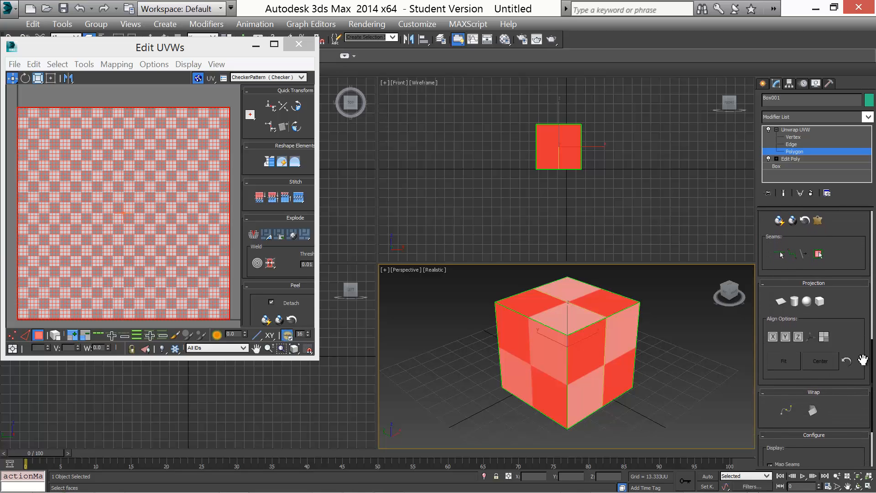
click(820, 303)
drag(872, 347, 866, 331)
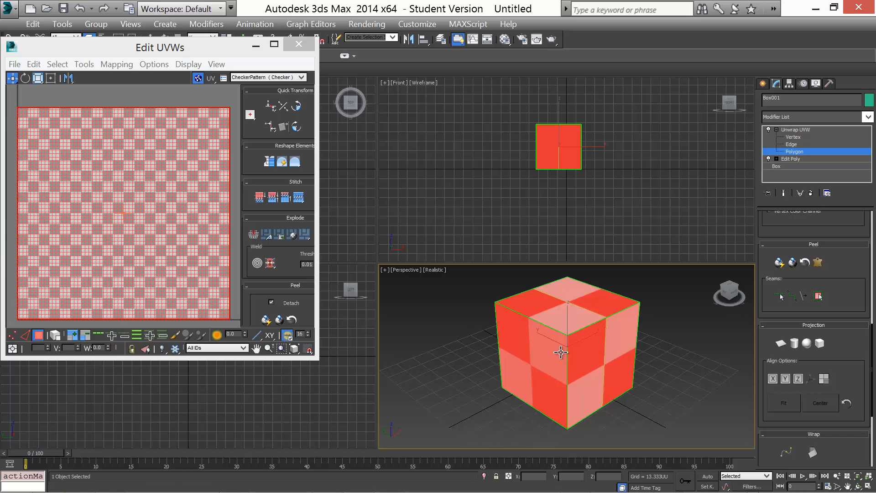
click(235, 220)
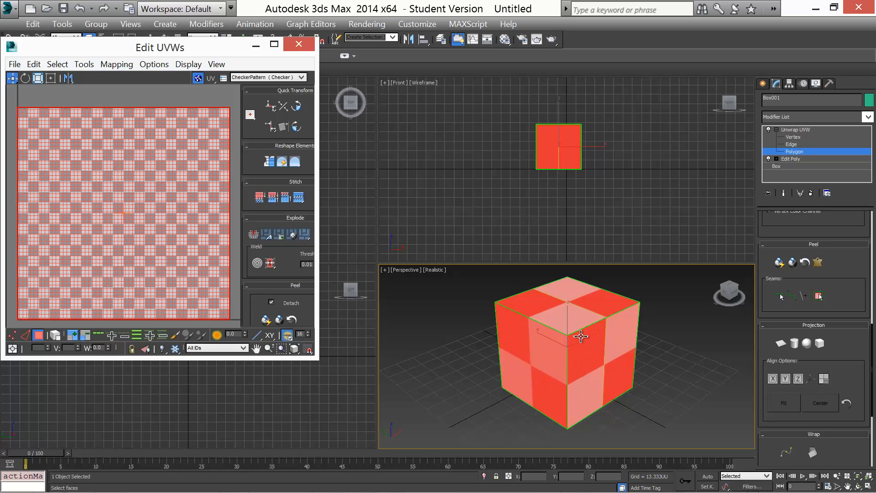
middle_drag(576, 342, 560, 359)
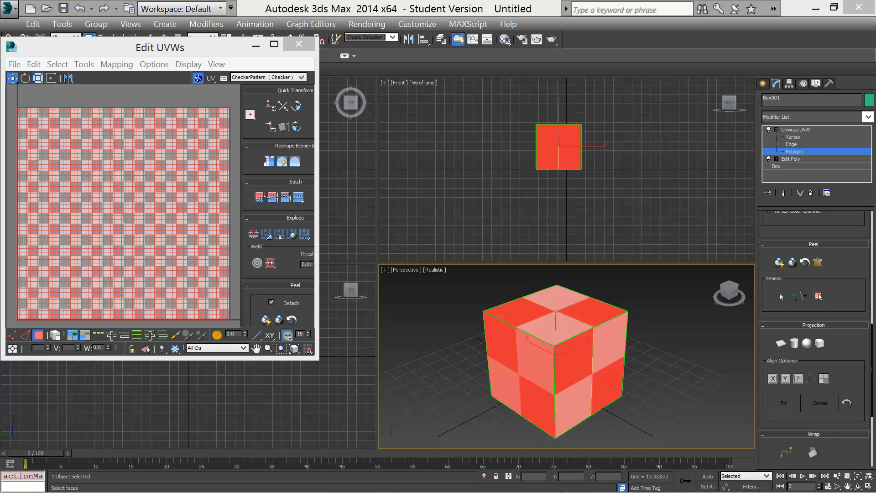
drag(207, 53, 240, 56)
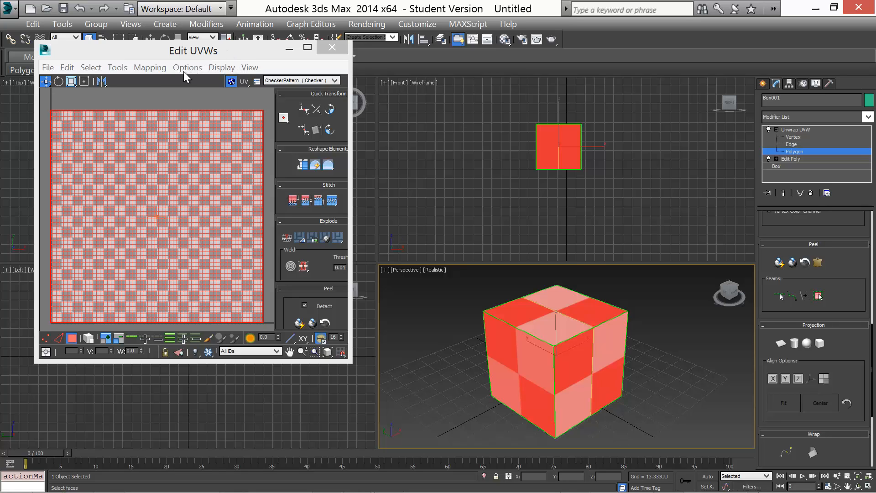
Open the UVW template render settings and set the template width and height to 2048
click(152, 68)
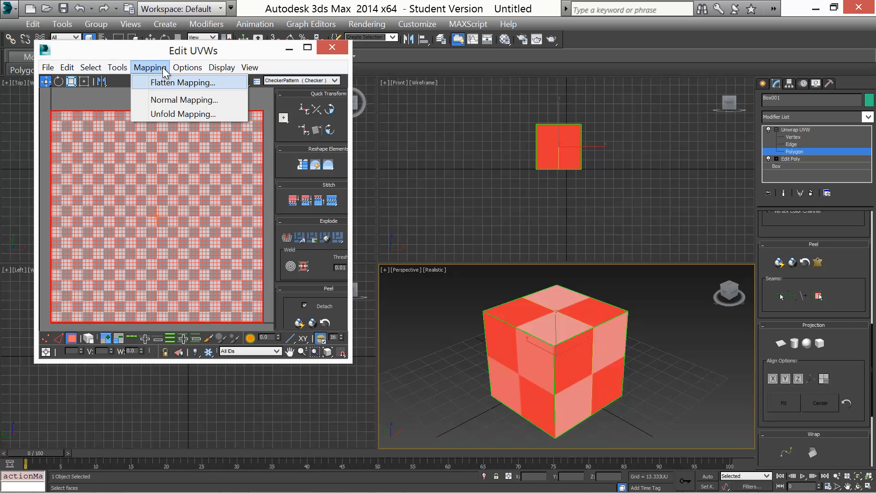
mouse_move(126, 67)
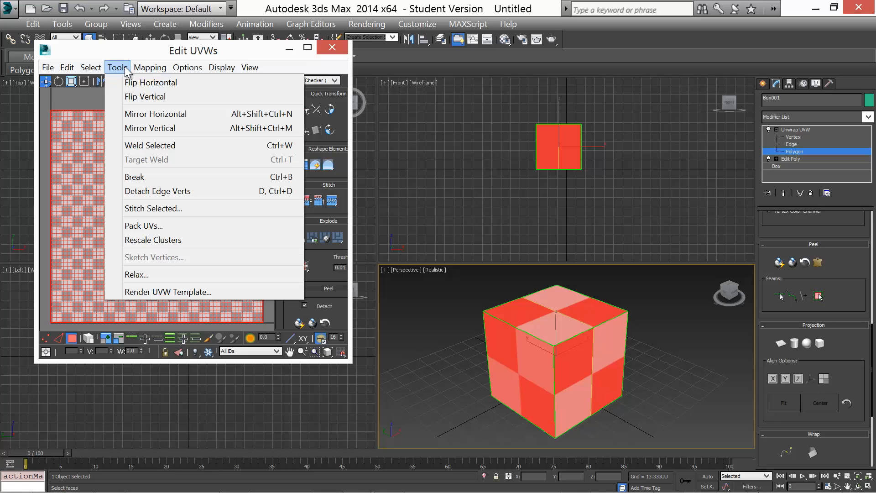
click(169, 292)
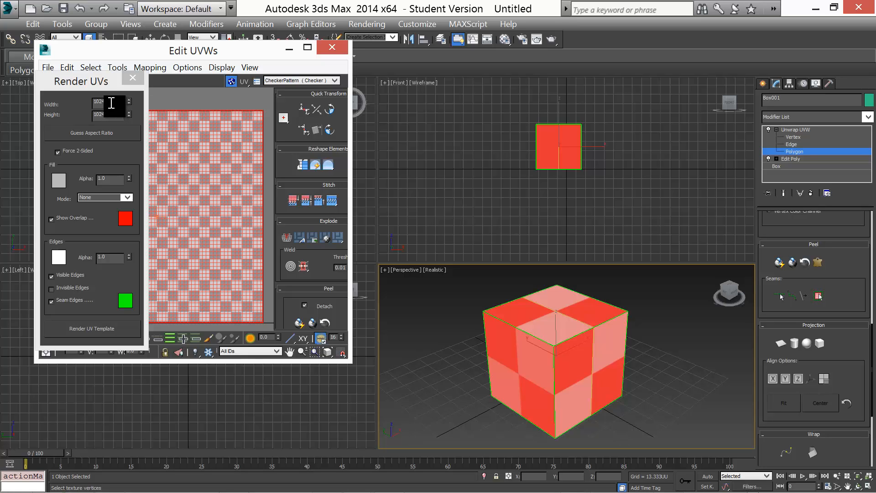
click(90, 102)
click(156, 162)
click(108, 103)
text(250)
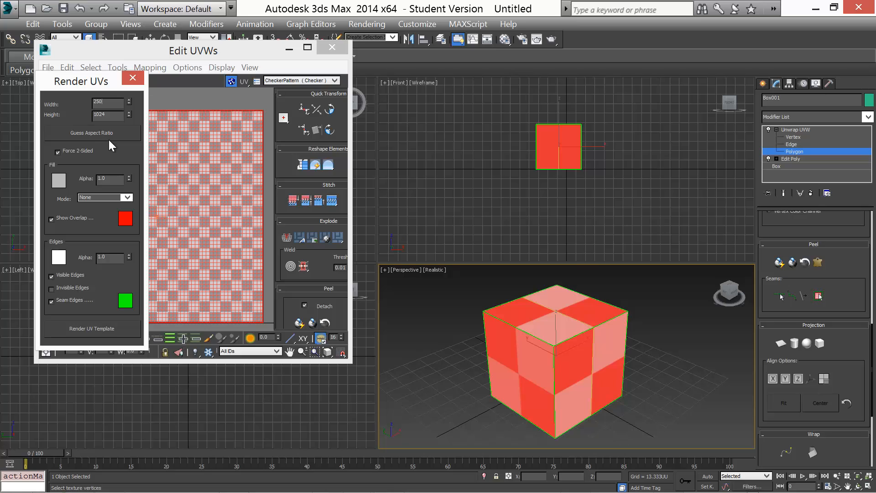
key(BackSpace)
text(048)
key(Tab)
click(103, 329)
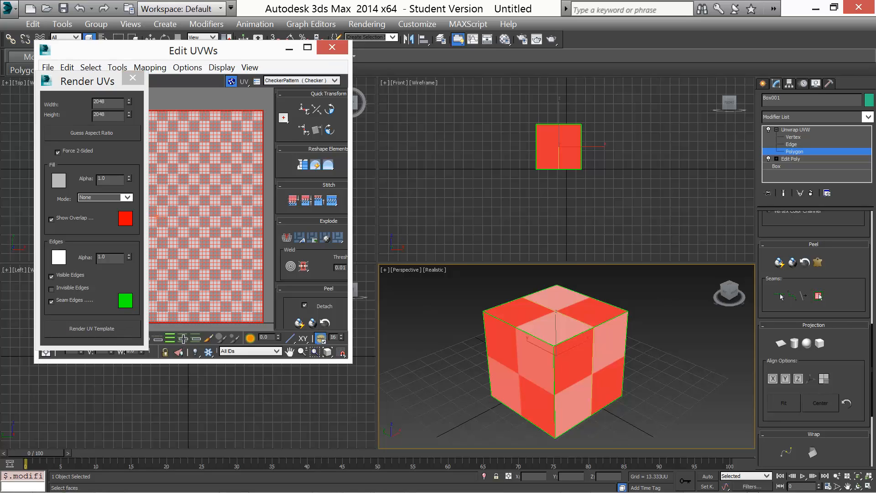
Set the seam edges colour of the UV template to white, RGB 255, 255, 255
click(127, 300)
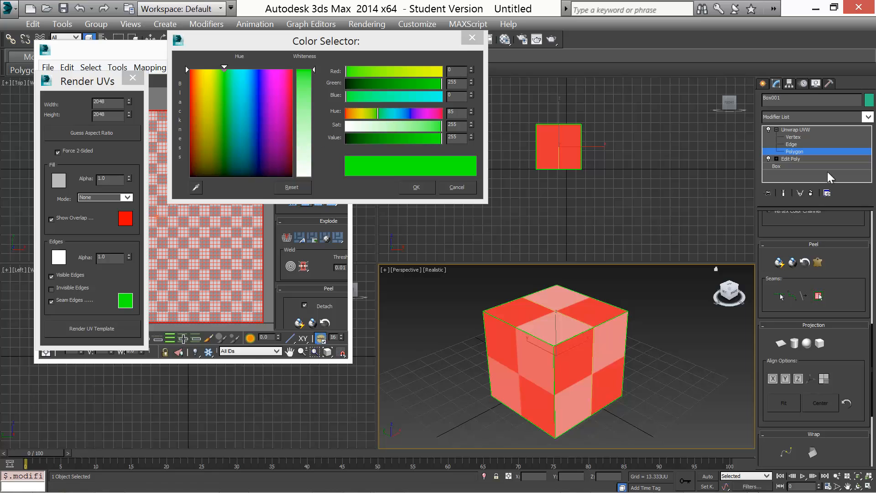
double_click(459, 114)
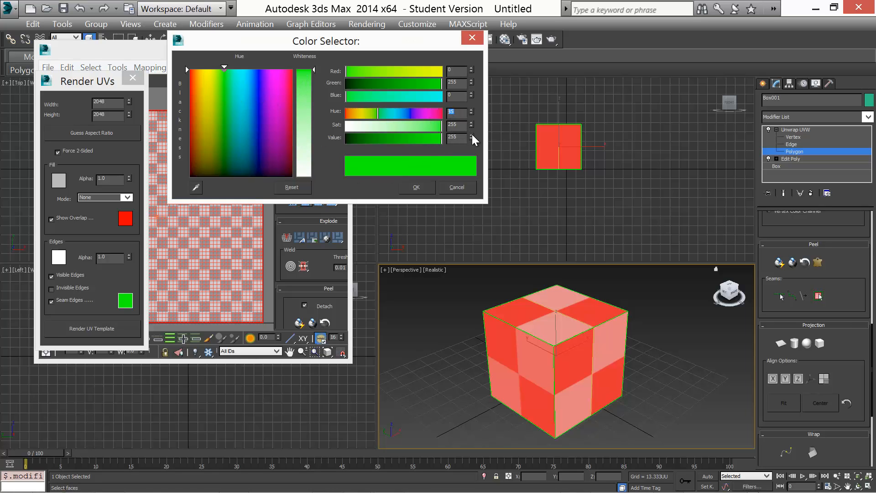
text(255)
key(Tab)
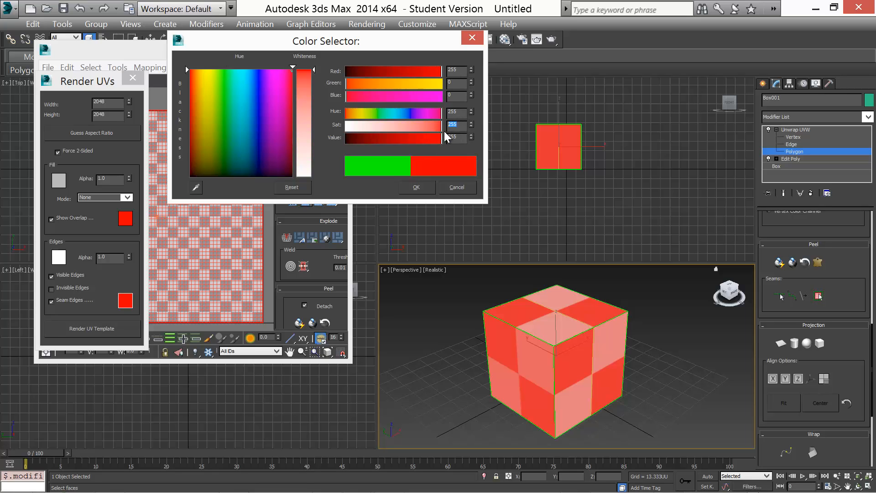
drag(462, 115, 437, 119)
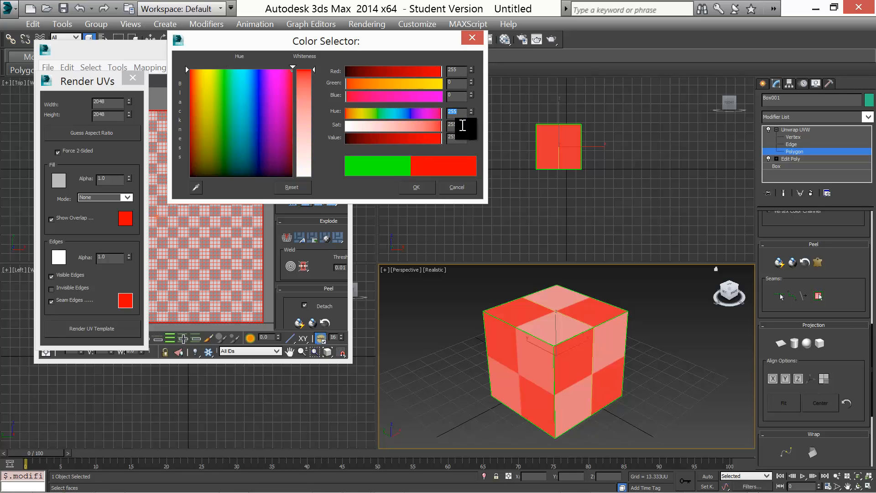
drag(461, 71, 451, 73)
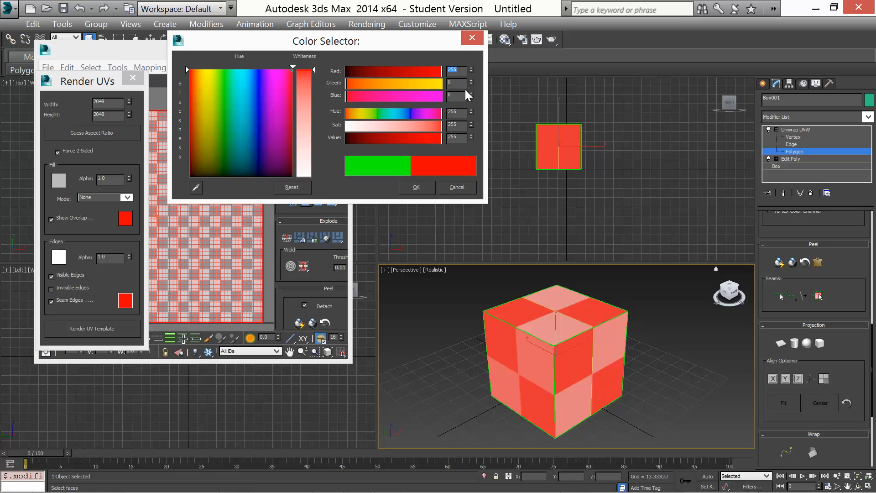
key(Return)
click(451, 70)
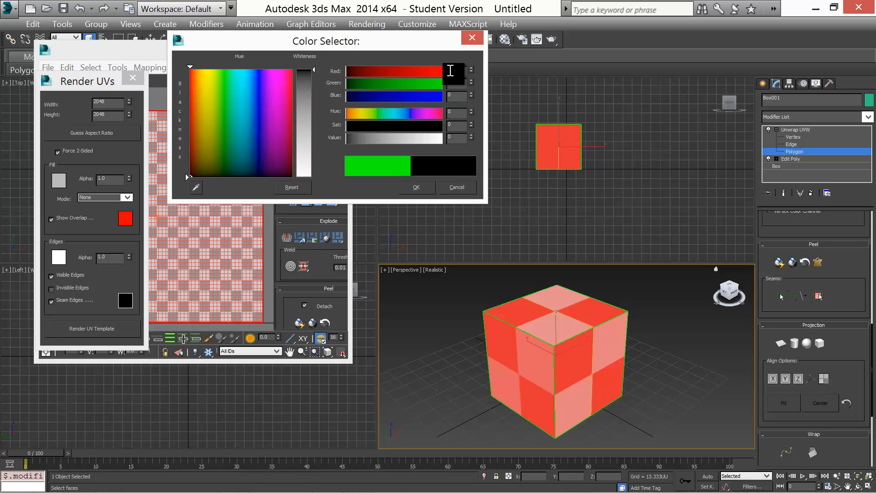
text(255)
key(Tab)
text(25)
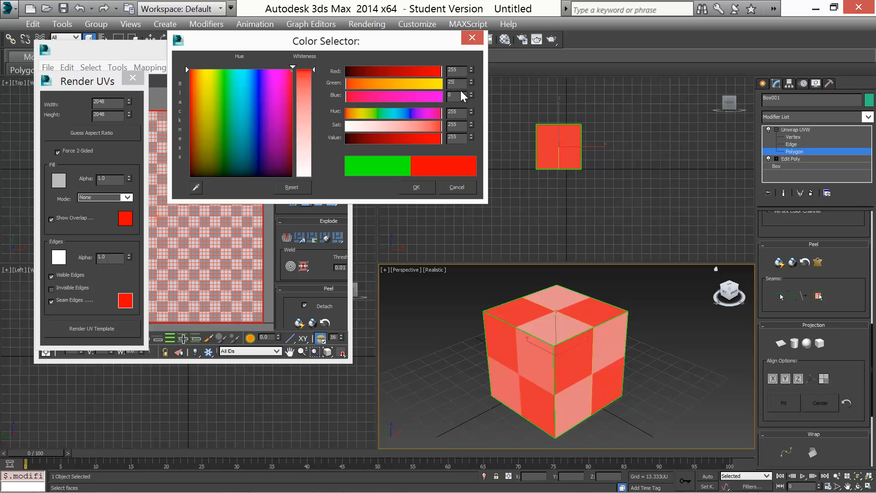
text(5)
key(Tab)
text(255)
key(Tab)
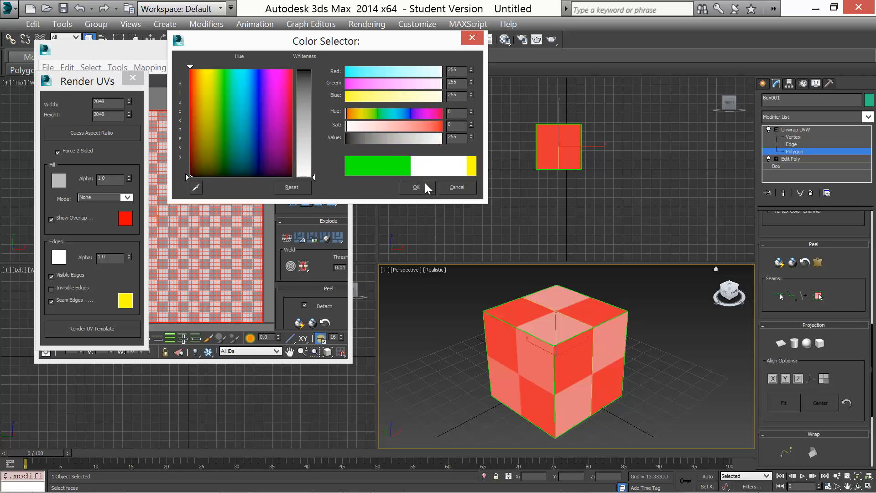
click(426, 183)
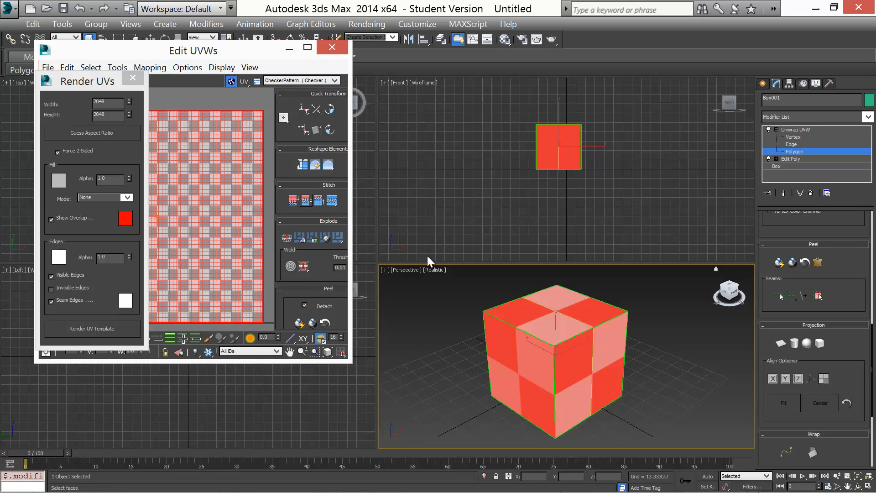
Render the UV template and start saving the rendered map as an image
click(94, 326)
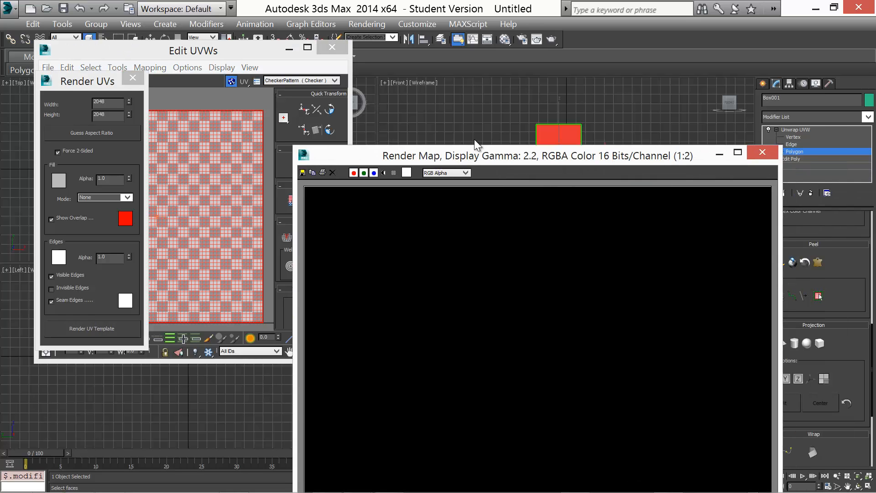
drag(490, 160, 511, 30)
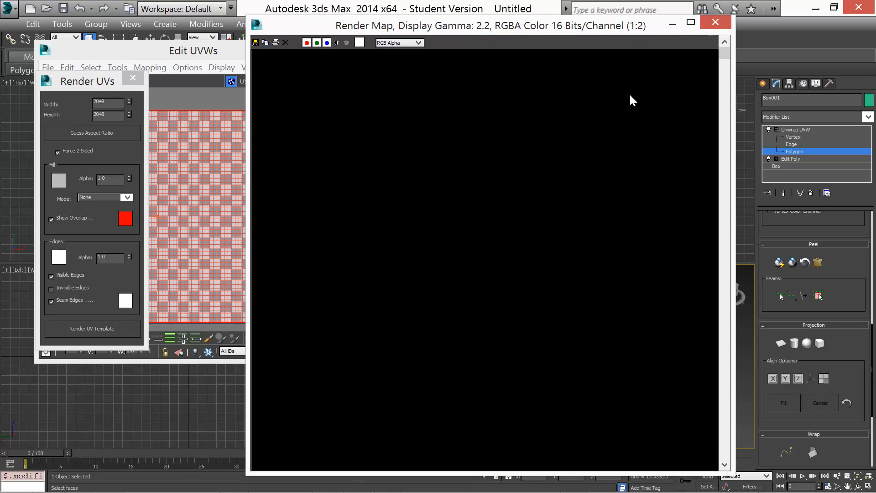
click(255, 43)
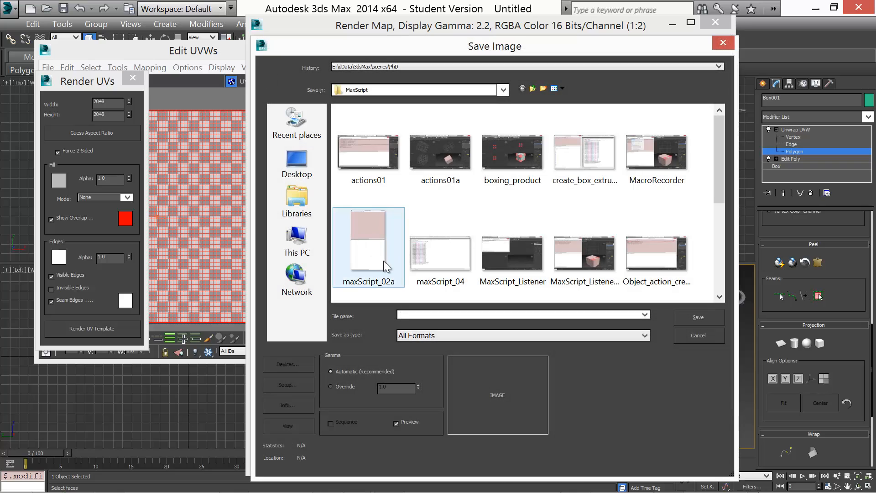
Browse to the images folder under Documents, 3dsMax, sceneassets as the save location
click(297, 246)
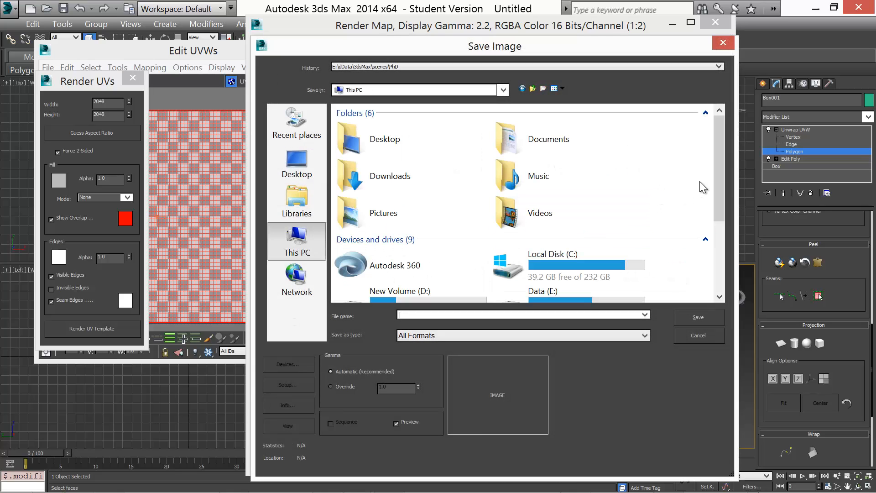
double_click(521, 140)
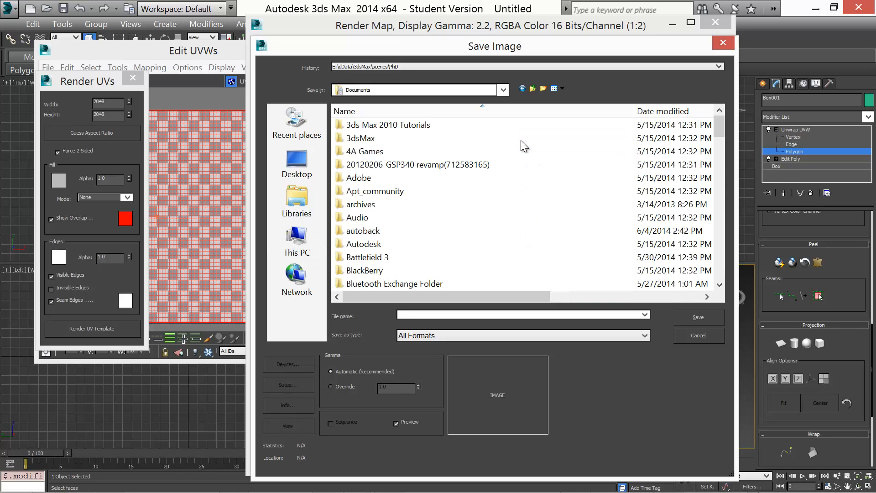
double_click(360, 138)
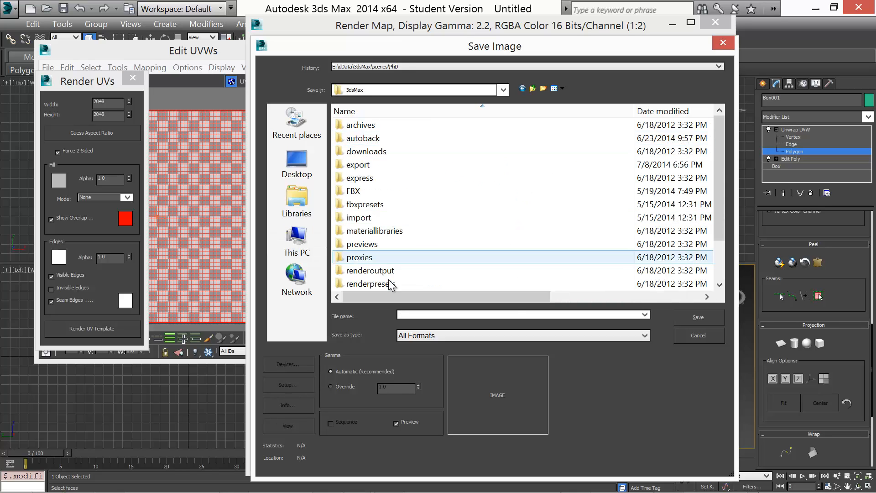
scroll(385, 272, down, 2)
double_click(364, 245)
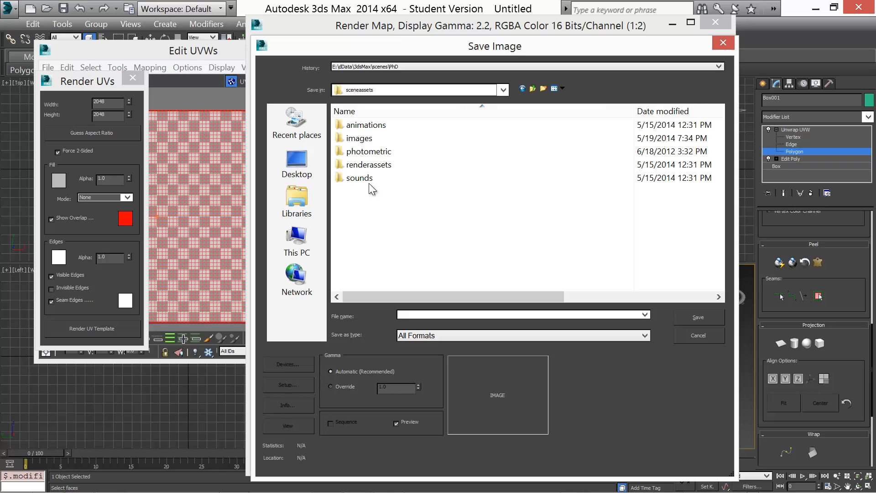
double_click(358, 139)
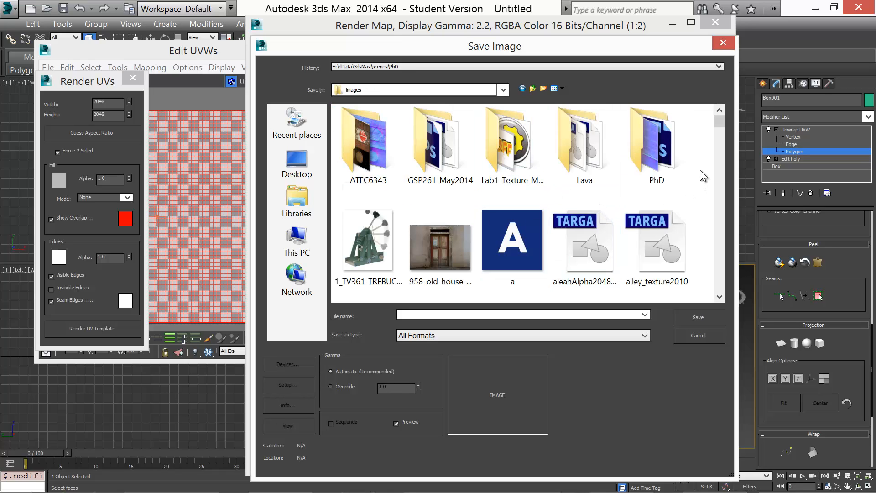
Create a new folder named Crates inside the images folder and open it
click(544, 88)
text(Crates)
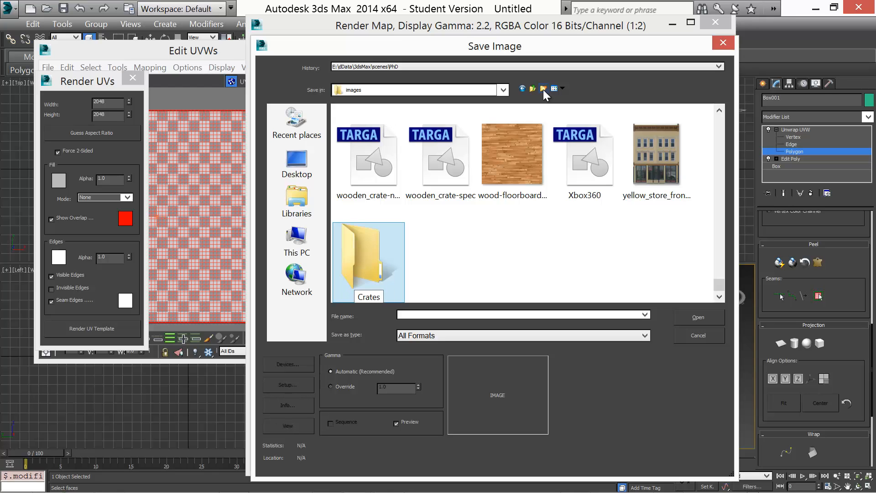
key(Return)
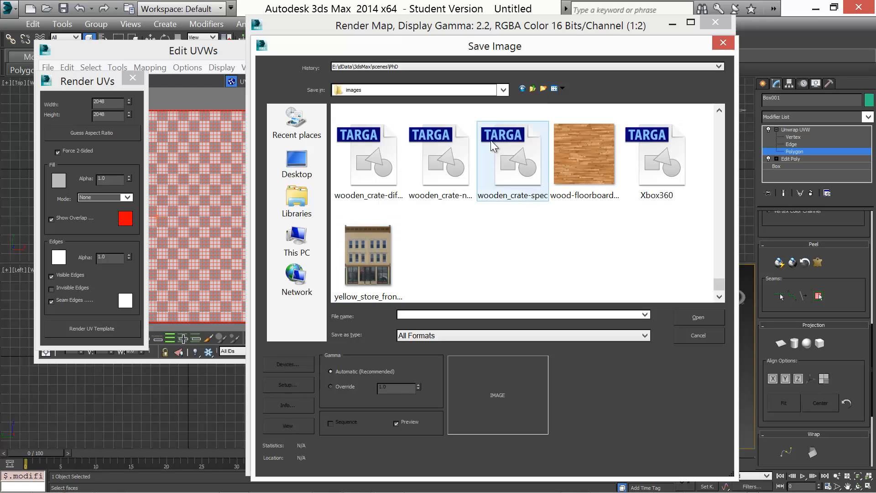
click(503, 90)
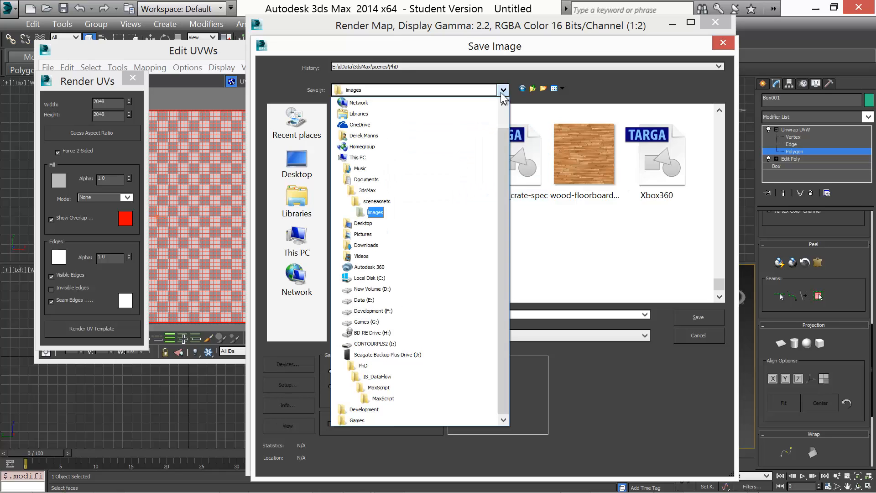
click(387, 201)
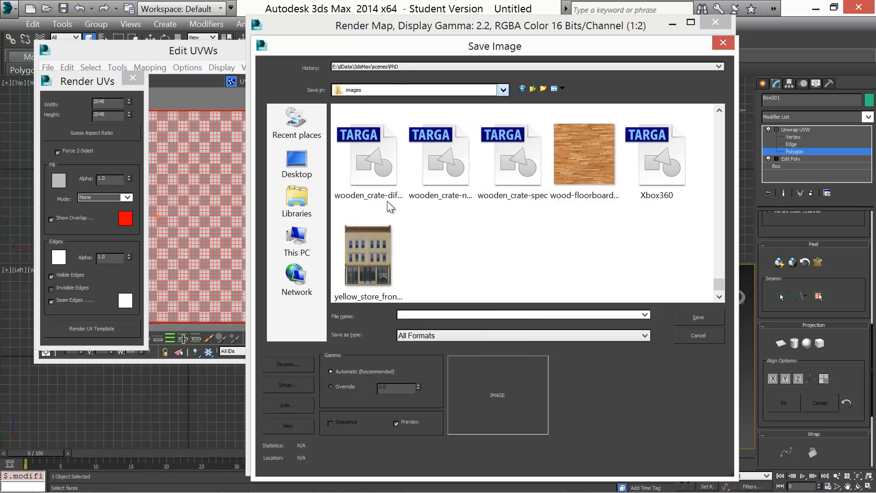
click(362, 139)
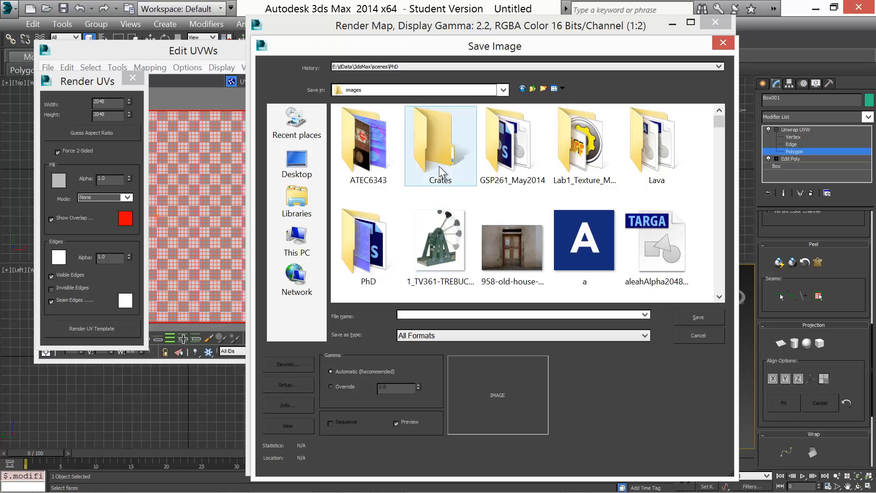
double_click(439, 167)
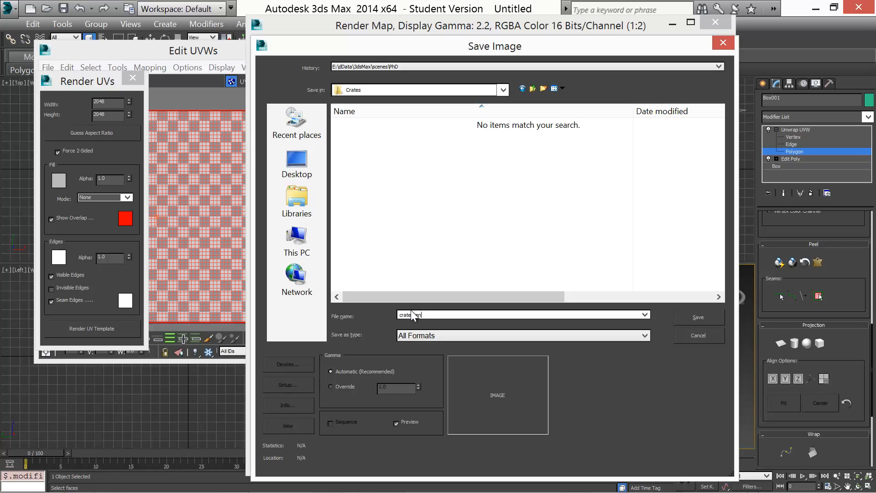
Enter simple_crate as the file name of the template image
text(der)
key(BackSpace)
key(BackSpace)
key(BackSpace)
key(BackSpace)
key(BackSpace)
key(BackSpace)
key(BackSpace)
key(BackSpace)
text(simple_c)
key(ctrl+a)
Save the template image in BMP format with RGB 24 bit colours
click(610, 335)
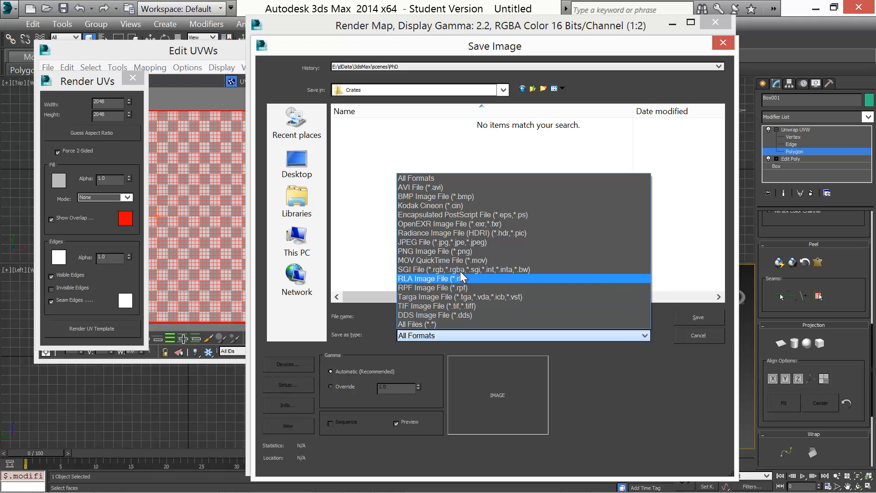
click(459, 197)
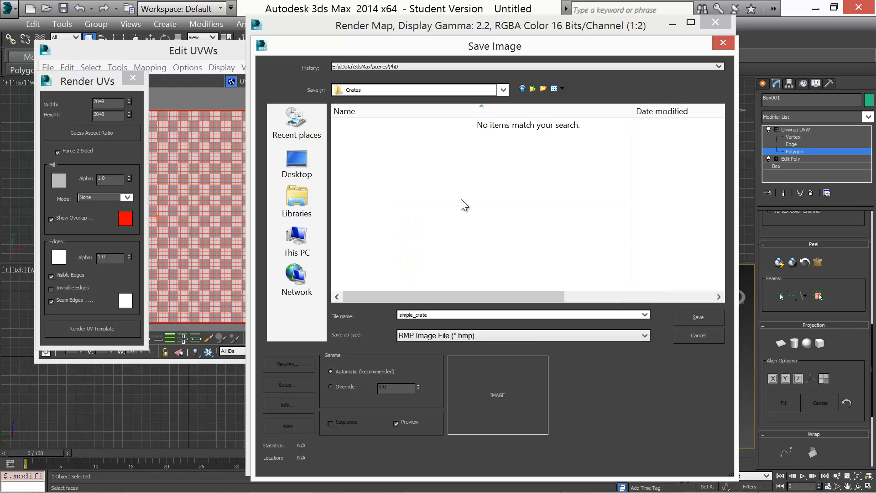
click(705, 316)
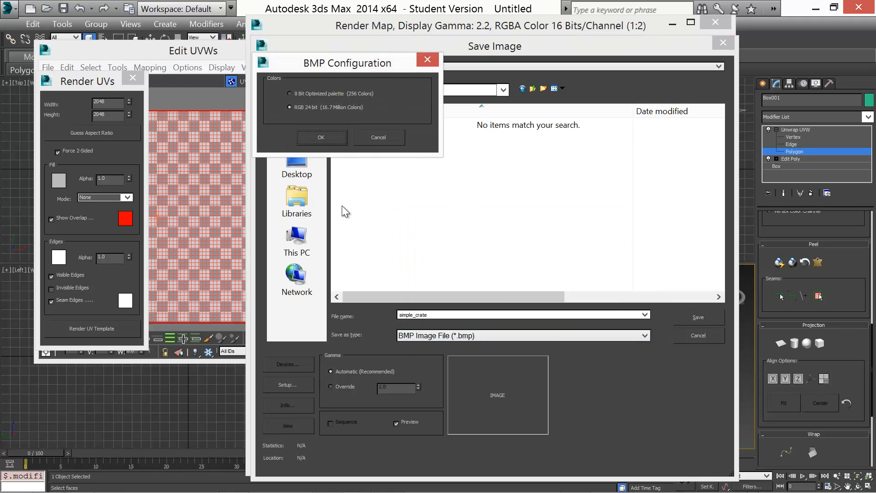
click(327, 136)
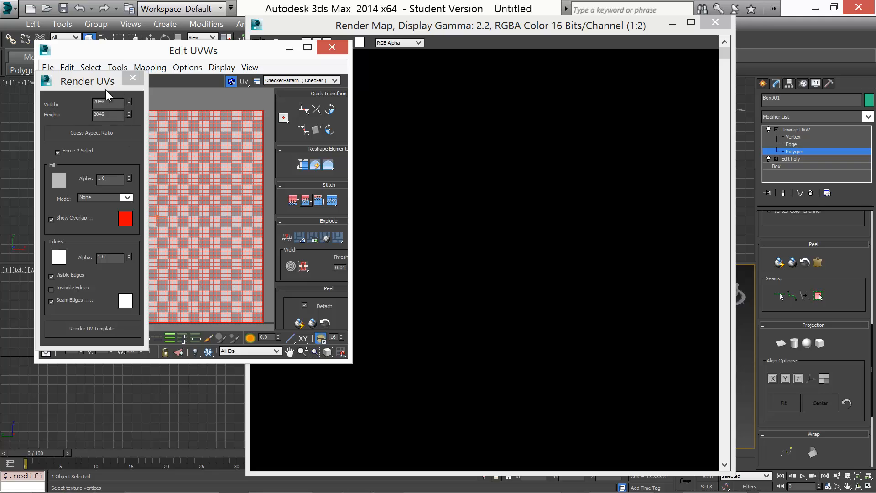
Close the template render settings and switch to Photoshop, enlarging its window to full screen
click(133, 78)
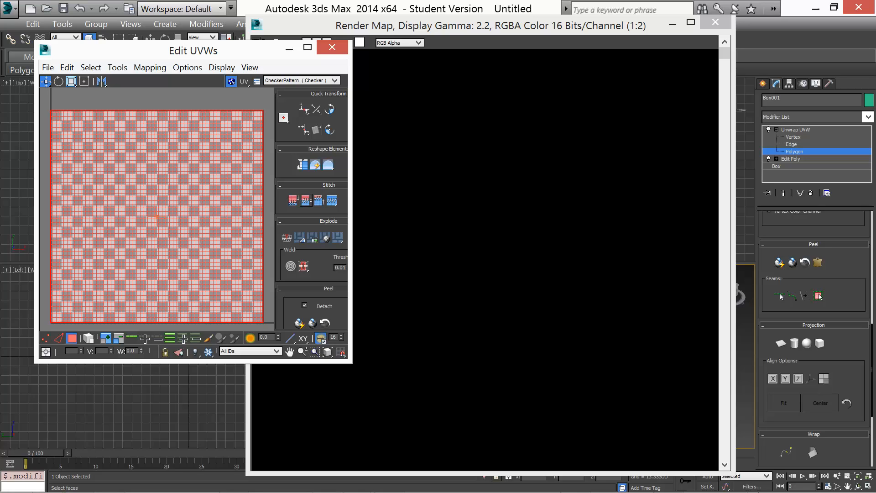
key(alt+Tab)
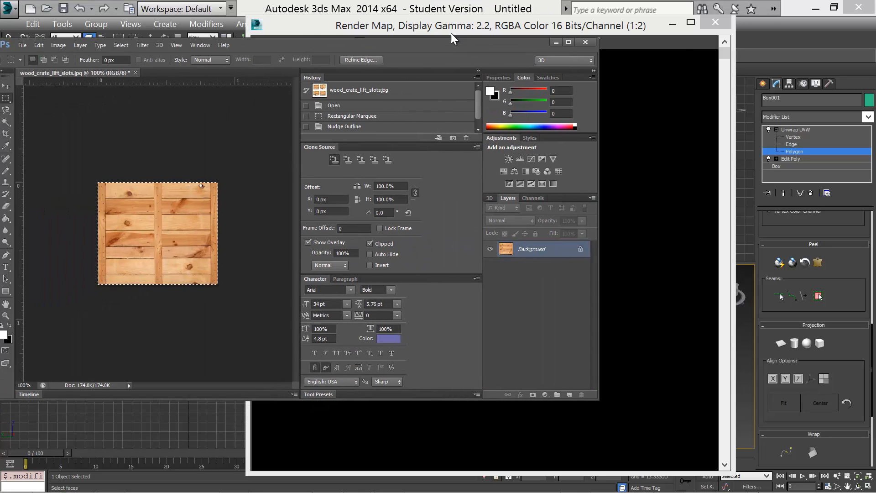
click(666, 20)
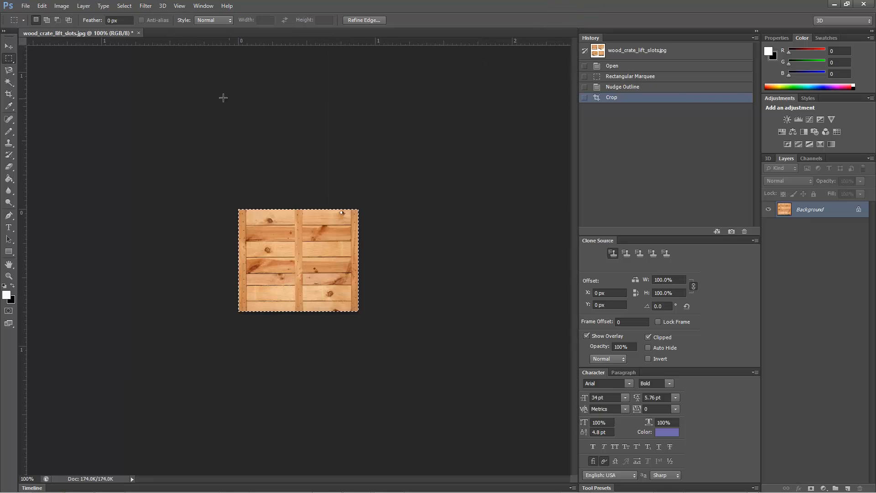
Open the simple_crate image from the Documents folder path 3dsMax, sceneassets, images, Crates
click(29, 6)
click(46, 33)
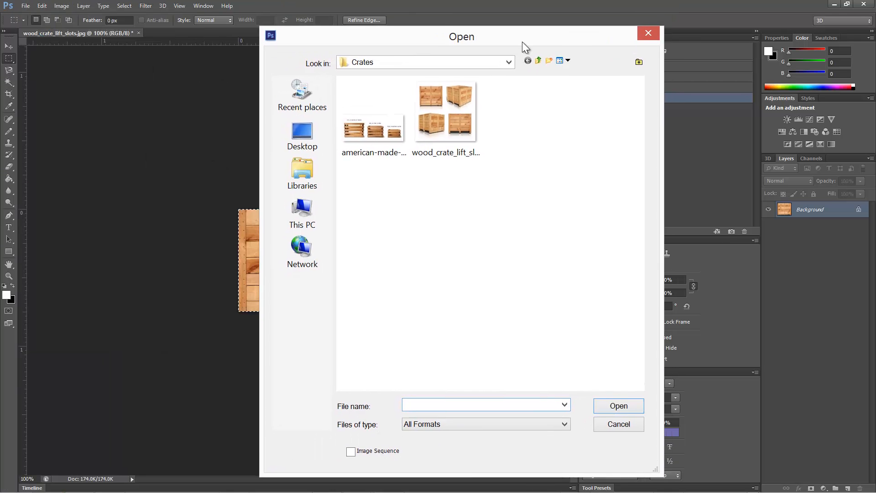
click(302, 220)
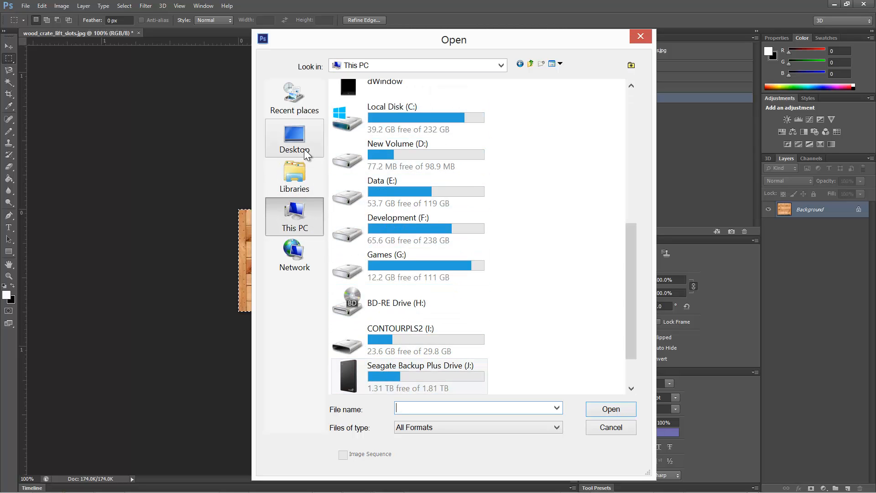
click(302, 179)
double_click(387, 95)
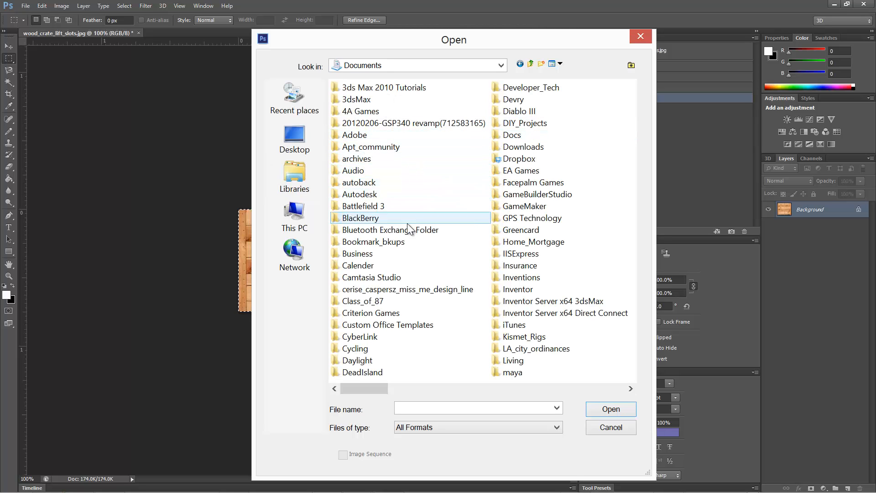
double_click(350, 99)
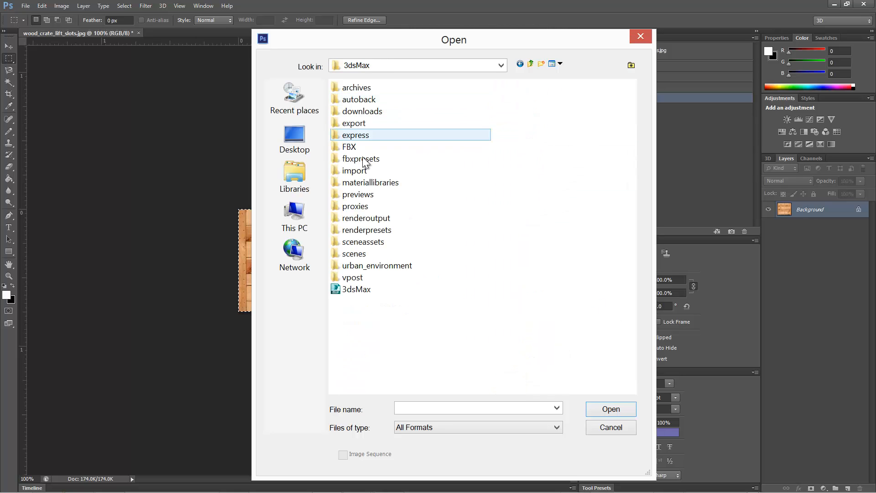
click(355, 243)
double_click(355, 243)
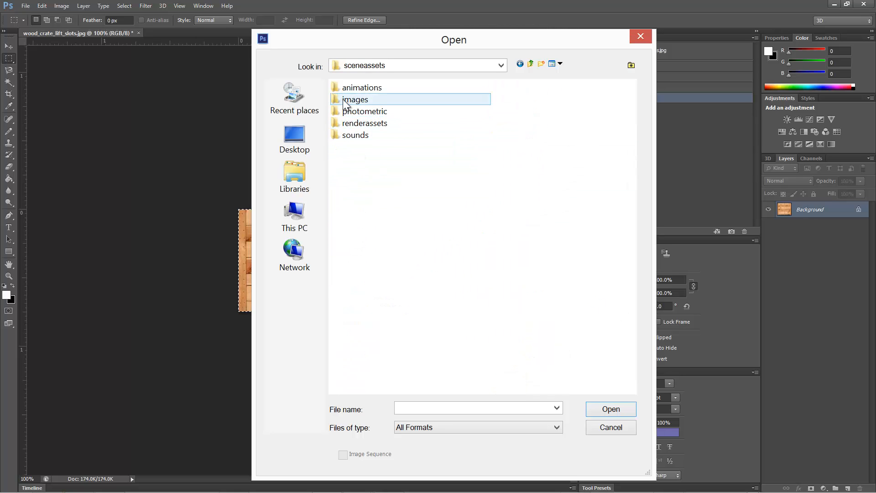
double_click(358, 100)
double_click(357, 100)
click(357, 89)
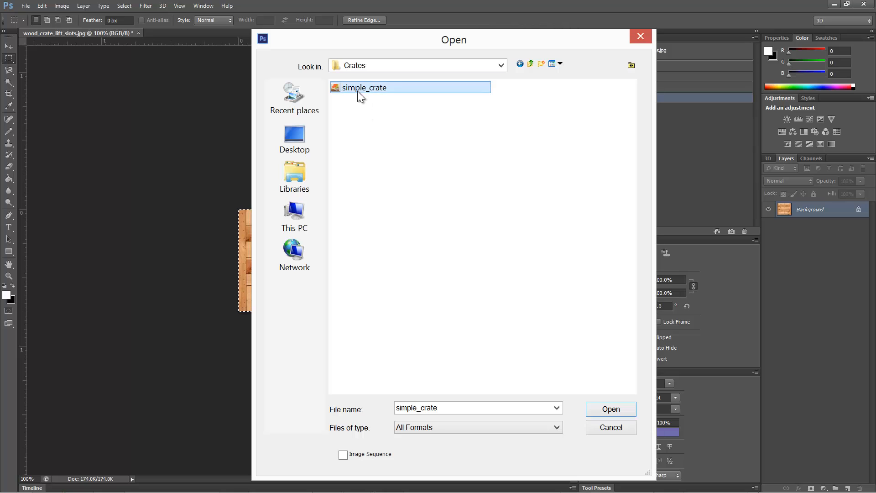
click(611, 409)
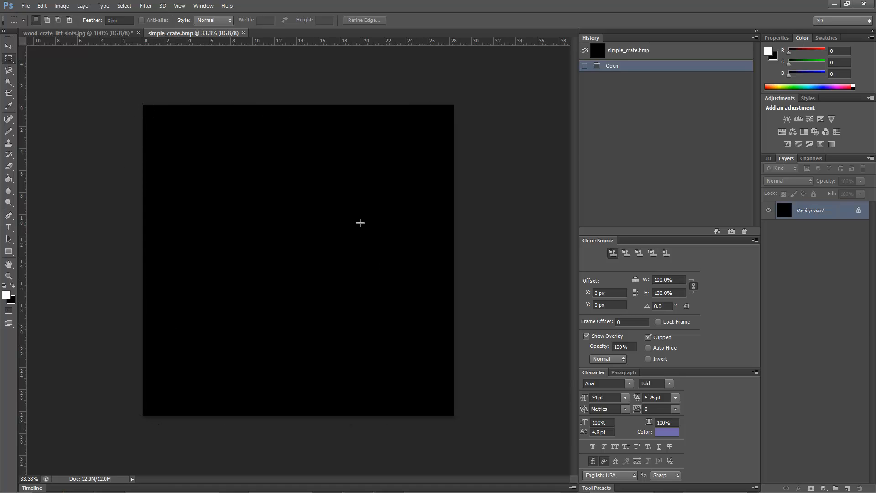
Paste the copied crate picture into simple_crate.bmp and convert the Background into a regular layer named Layer 0
click(107, 33)
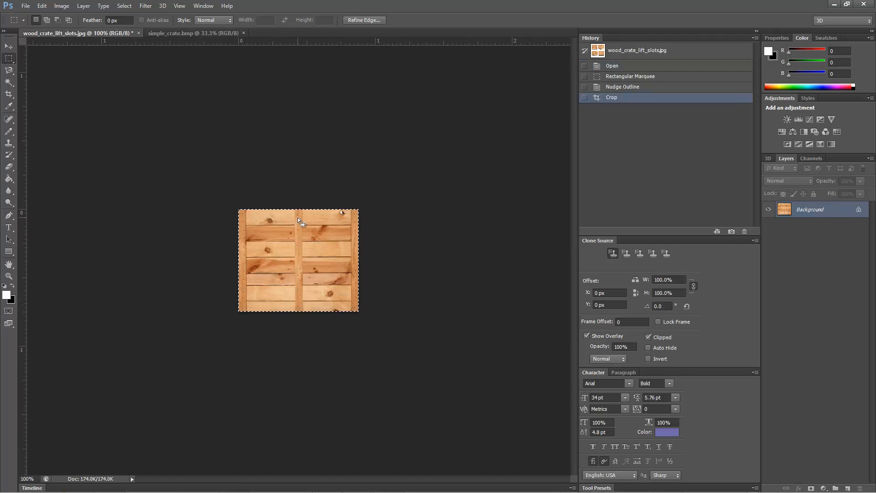
click(185, 32)
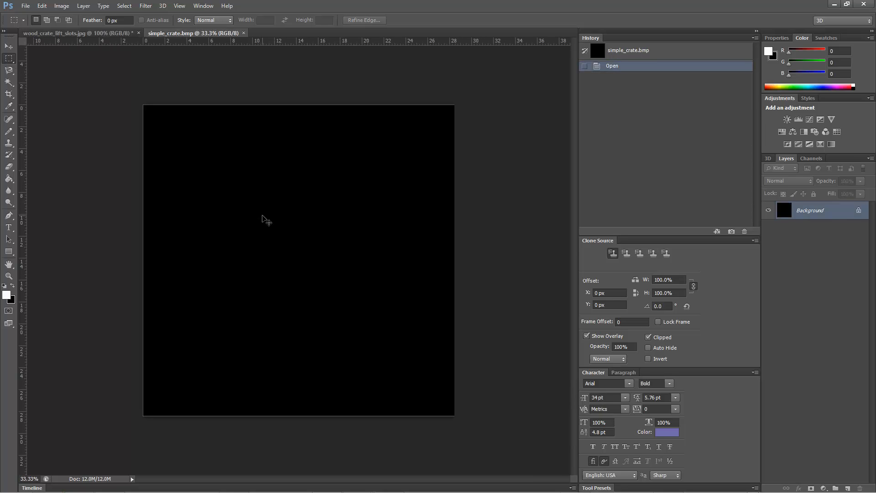
key(ctrl+v)
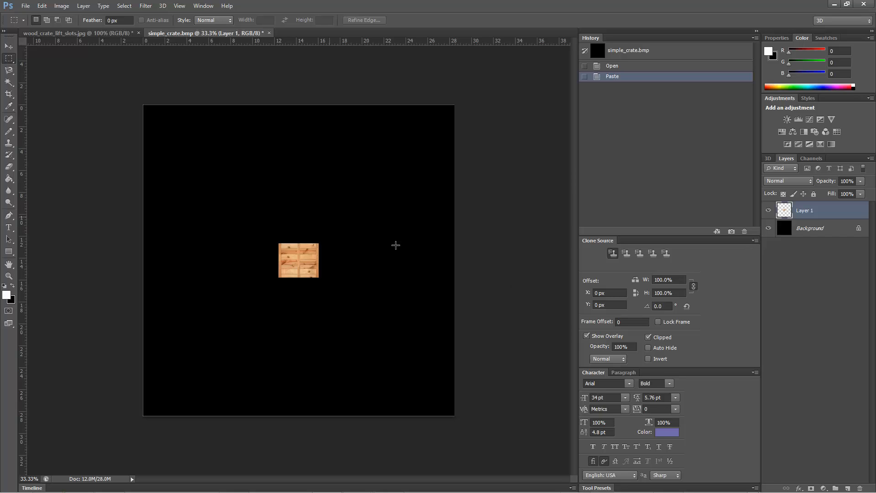
double_click(813, 229)
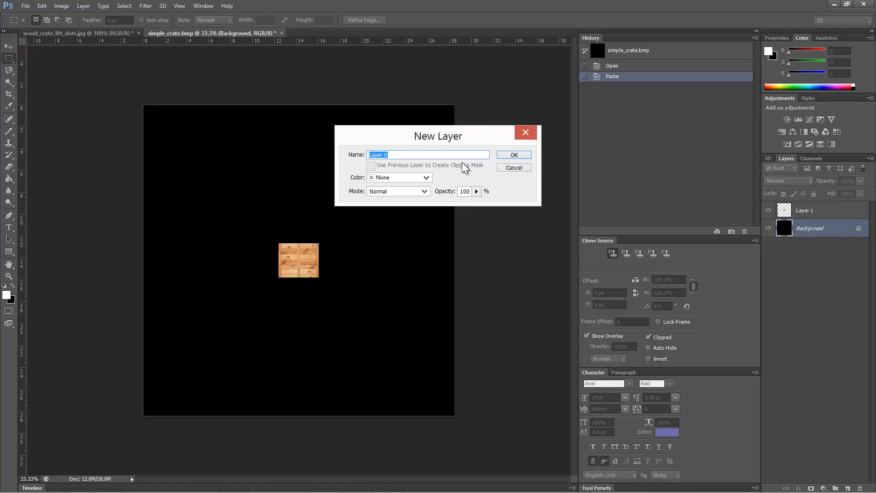
click(527, 155)
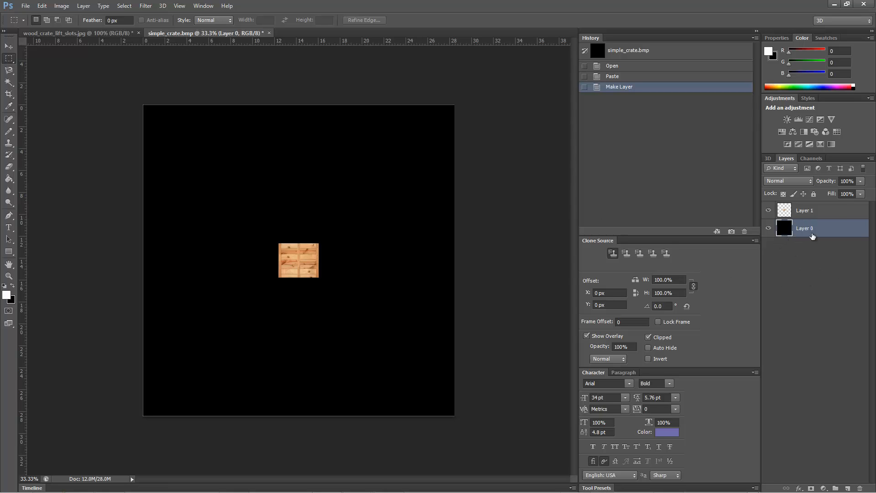
Free-transform the pasted crate picture on Layer 1 so that it stretches to fill the entire canvas
click(836, 216)
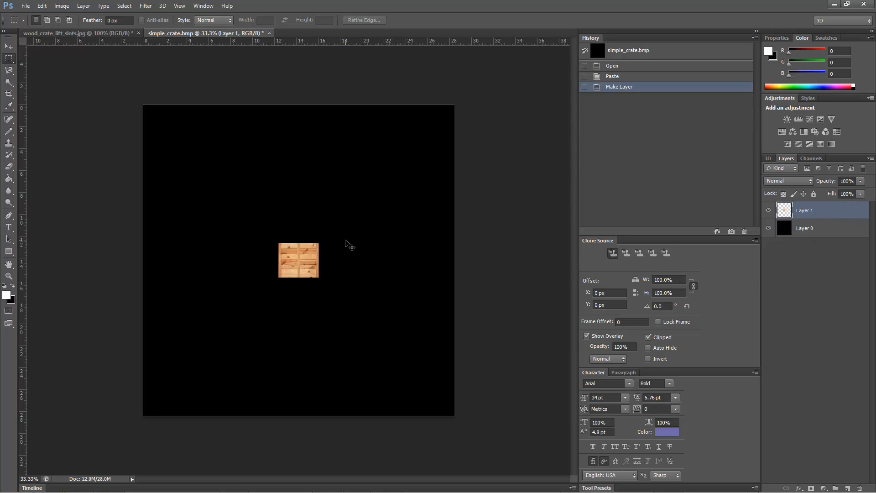
key(ctrl+t)
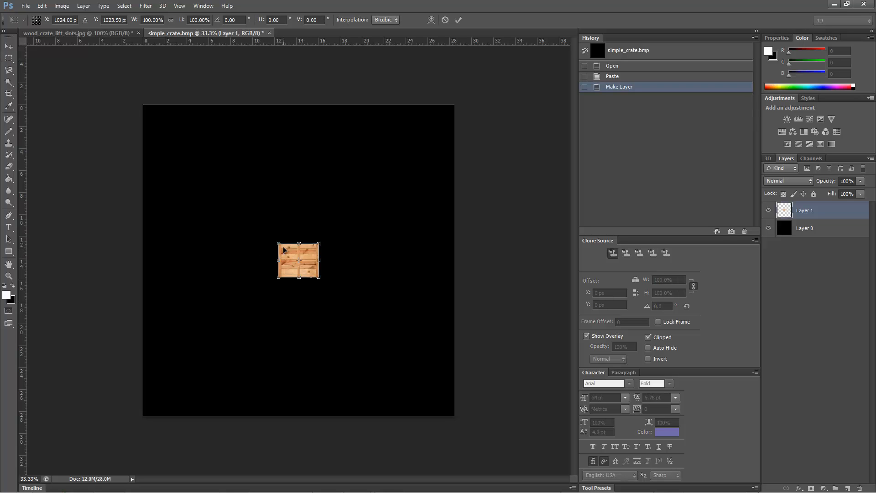
drag(278, 244, 144, 107)
drag(318, 276, 456, 416)
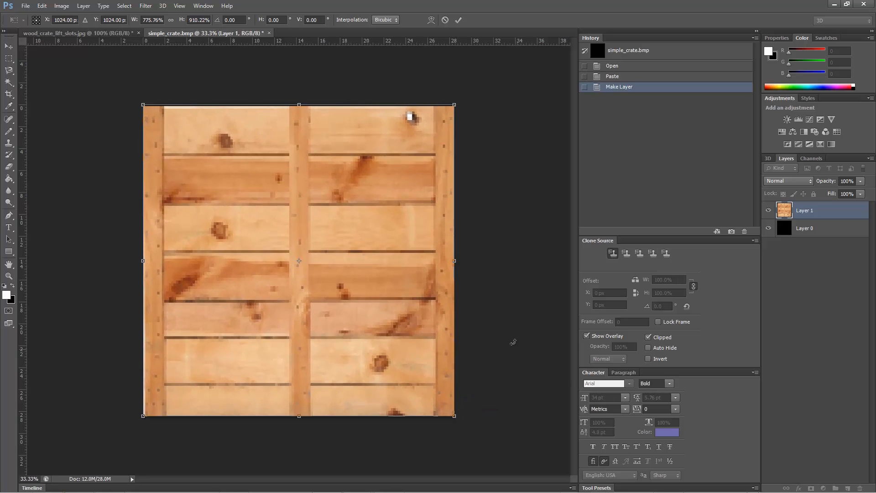
key(Return)
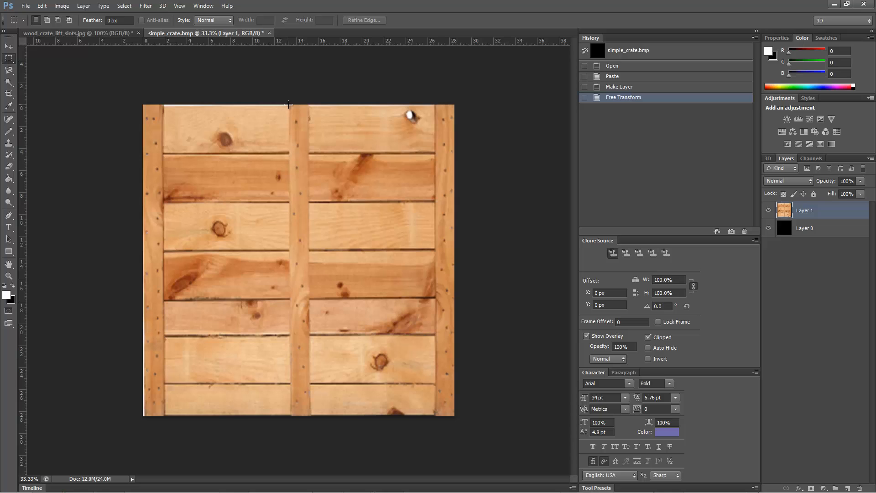
Copy the crate's right vertical plank and place copies on new layers over the left and middle vertical planks
drag(288, 105, 306, 417)
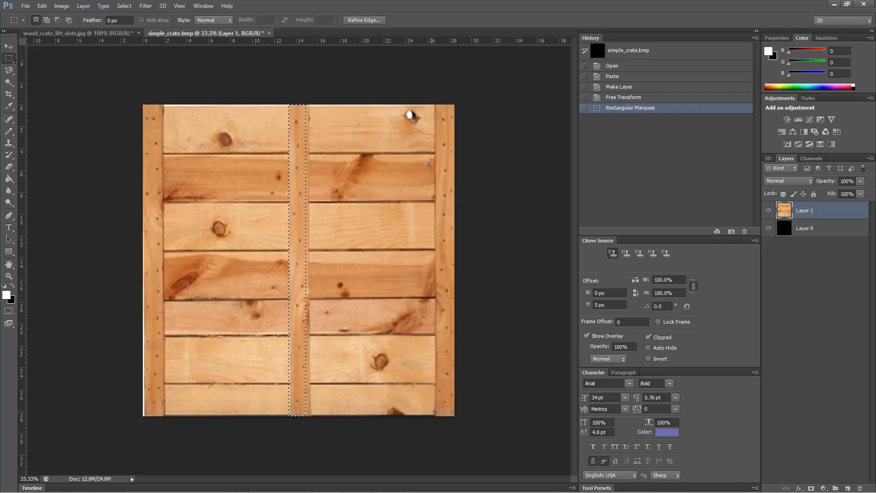
drag(434, 105, 492, 421)
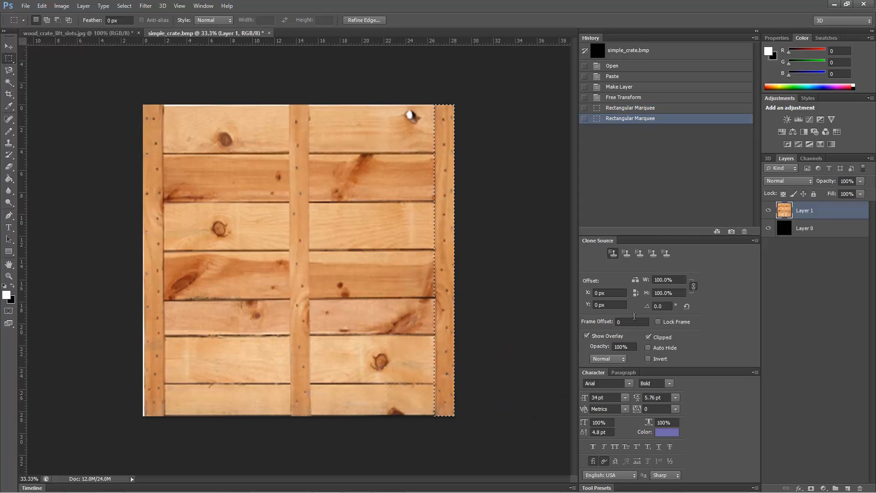
key(shift+Right)
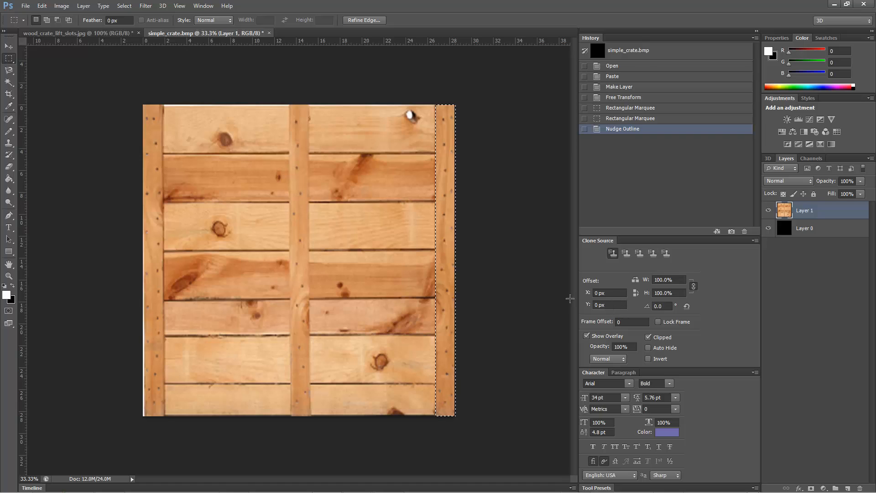
key(ctrl+v)
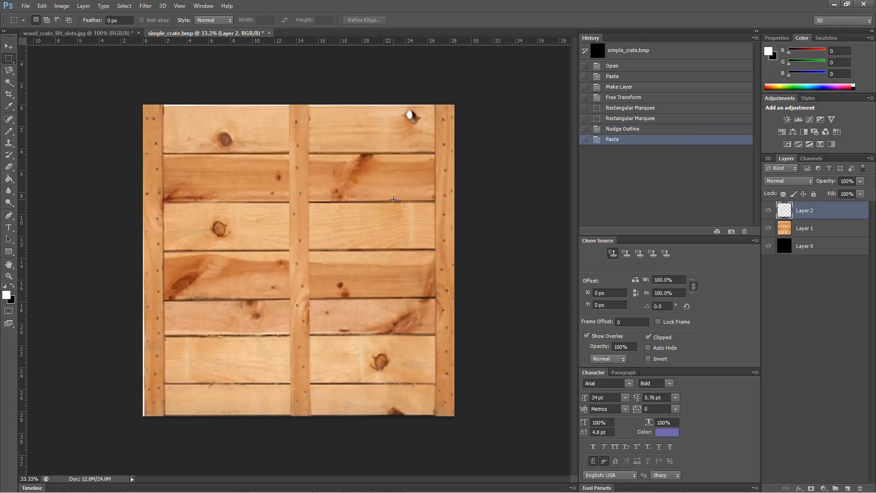
click(9, 46)
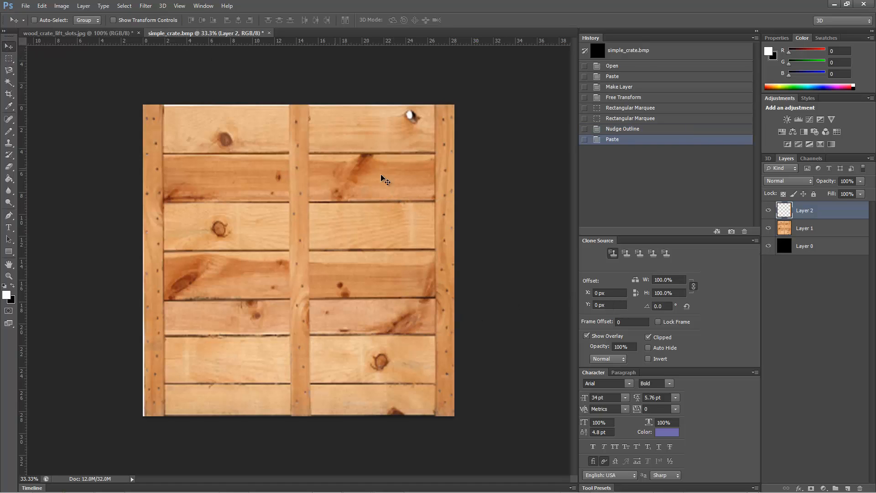
drag(436, 192, 149, 192)
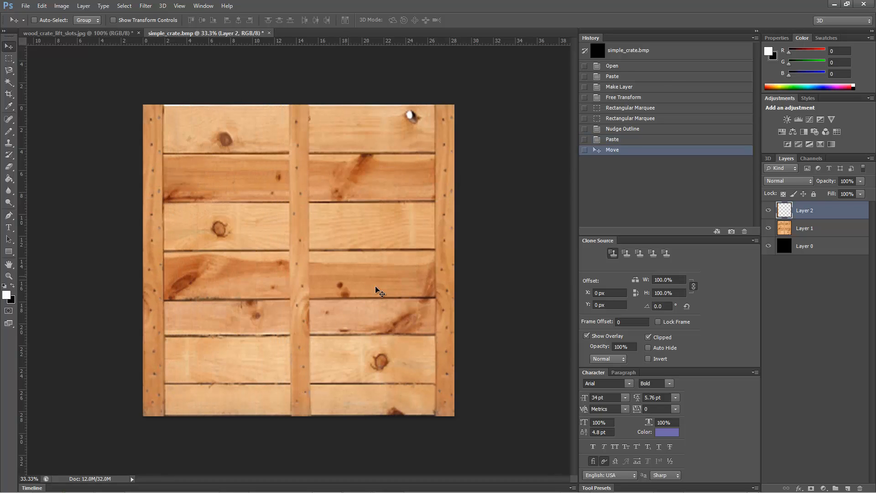
key(ctrl+v)
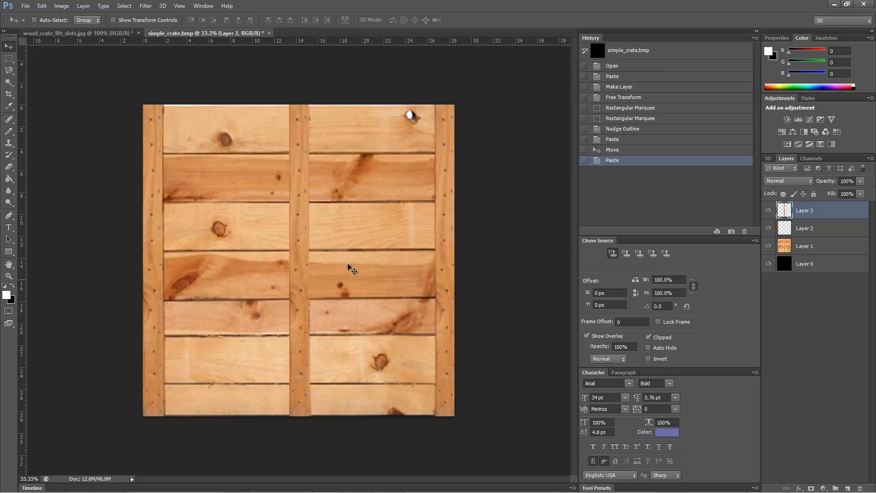
mouse_move(297, 211)
mouse_down()
mouse_move(308, 211)
mouse_move(297, 207)
mouse_up()
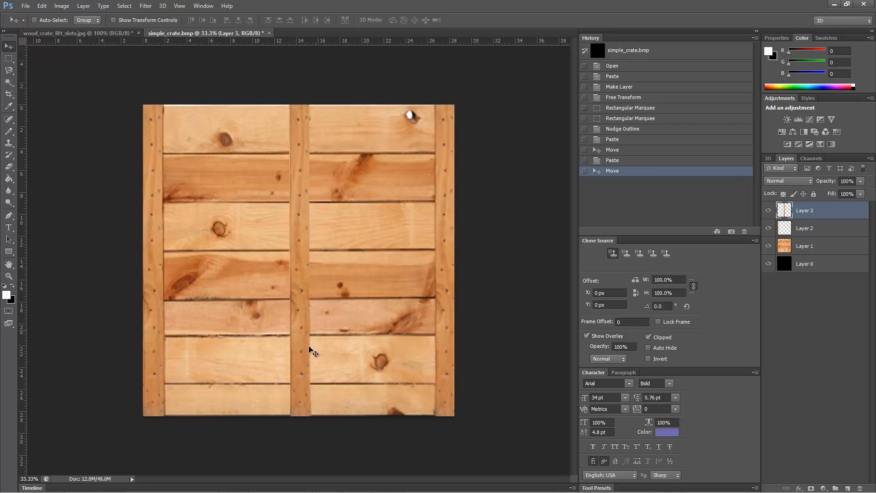
Select Layer 1 and hide Layer 2 and Layer 3 with the copied vertical planks
click(809, 248)
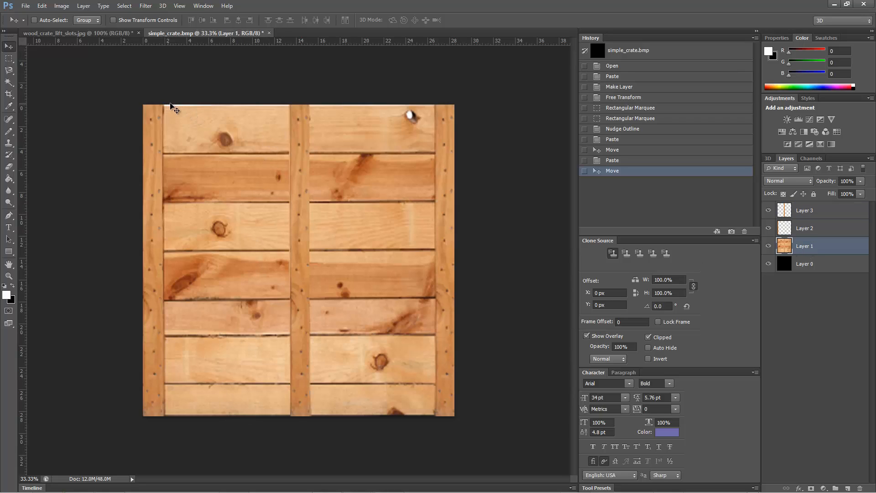
click(769, 228)
click(769, 210)
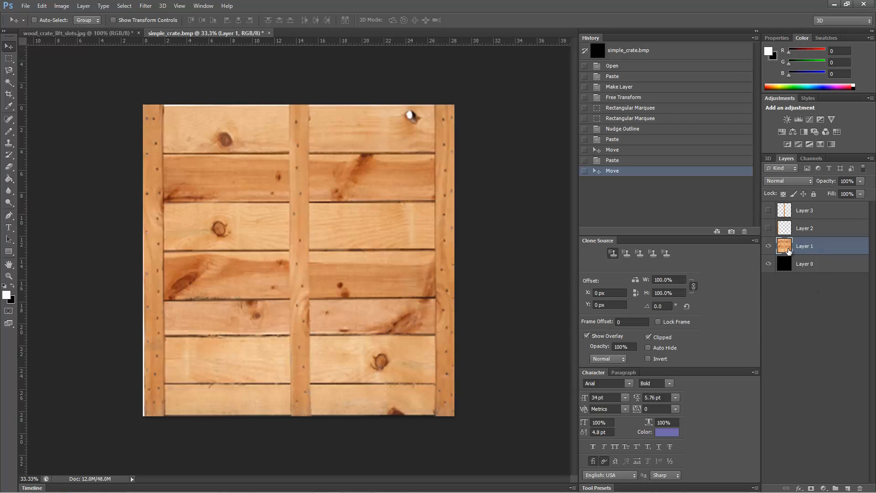
Copy the crate's upper-left horizontal board onto a new layer and shift it up to the canvas's top edge
click(10, 59)
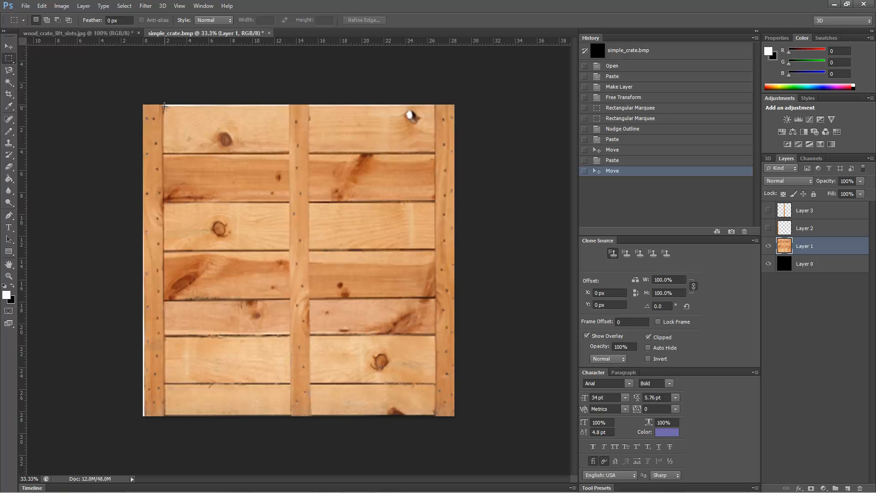
drag(164, 106, 287, 151)
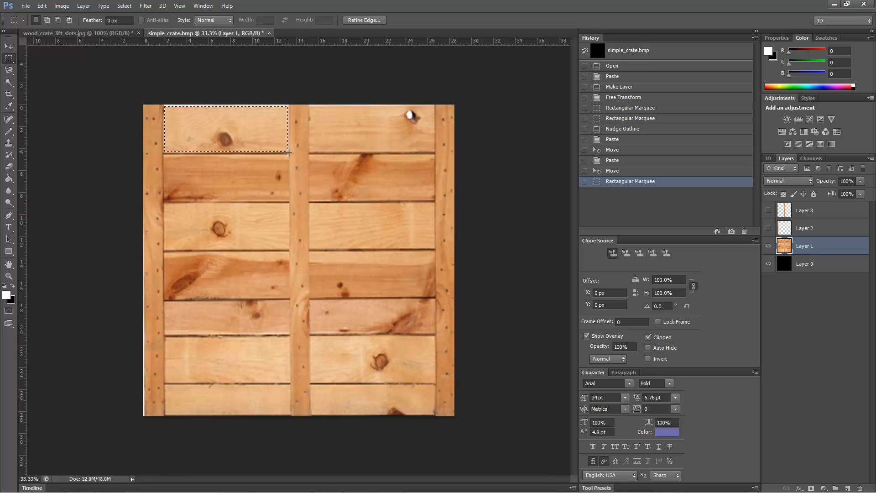
key(ctrl+v)
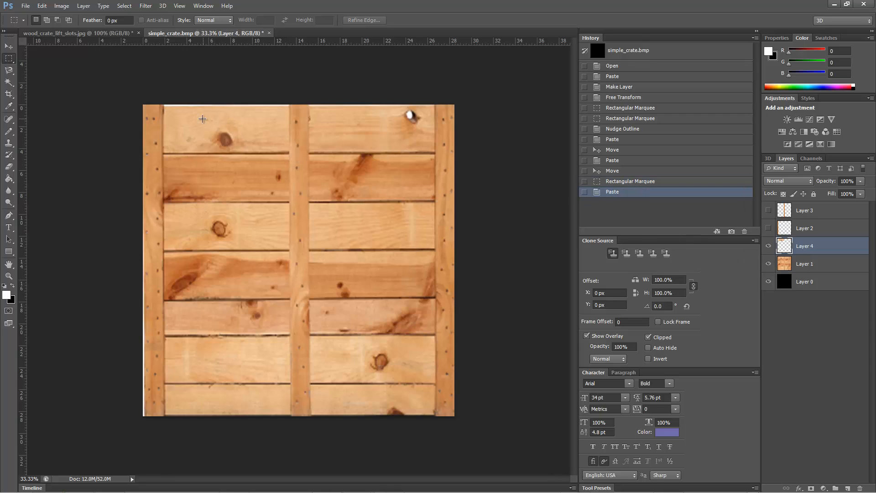
click(9, 46)
drag(236, 126, 237, 131)
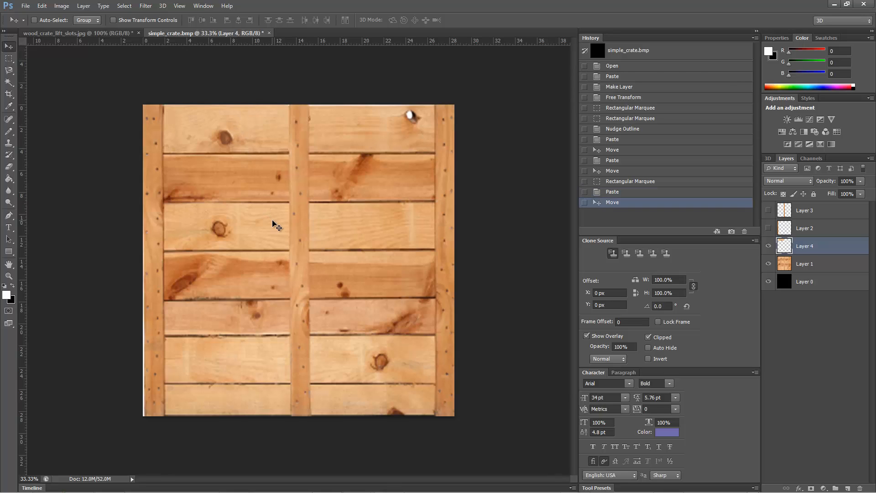
Toggle Layer 1's visibility to check the copied board, leaving Layer 1 hidden
click(769, 264)
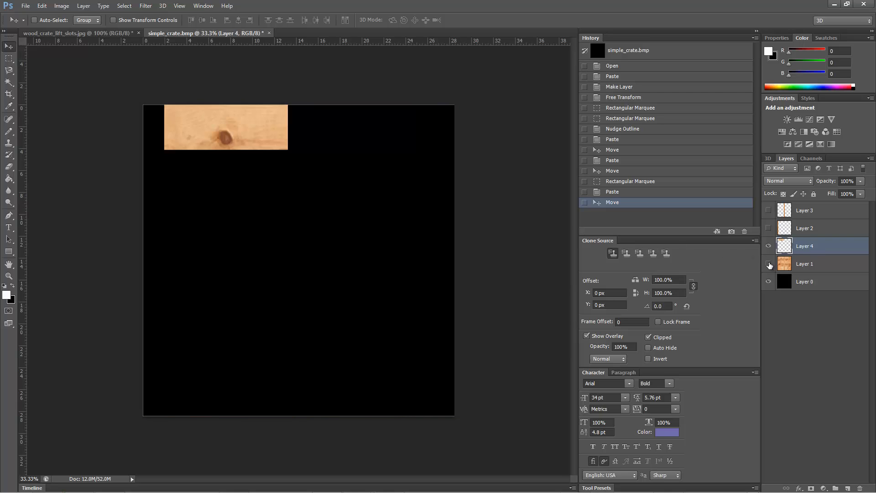
click(769, 265)
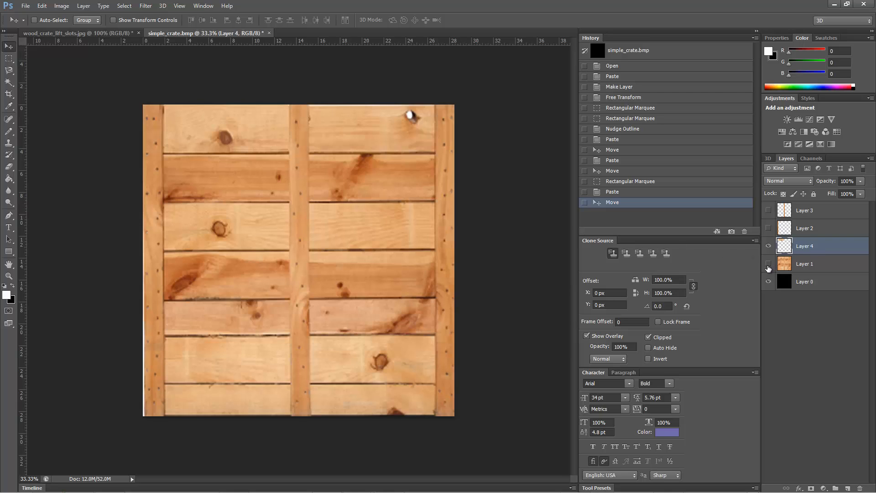
click(769, 266)
click(769, 265)
click(769, 265)
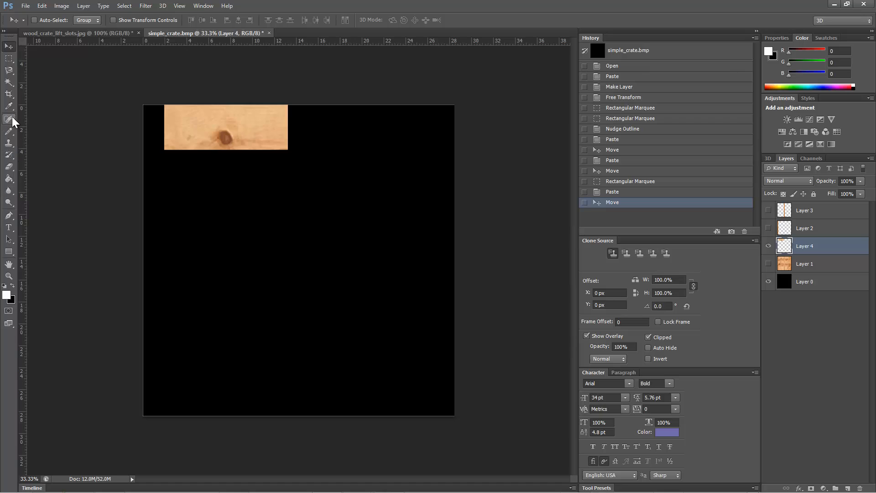
Erase the lower edge of Layer 4's copied board in a straight line with a hard round 32 px eraser, and show Layer 1
click(10, 166)
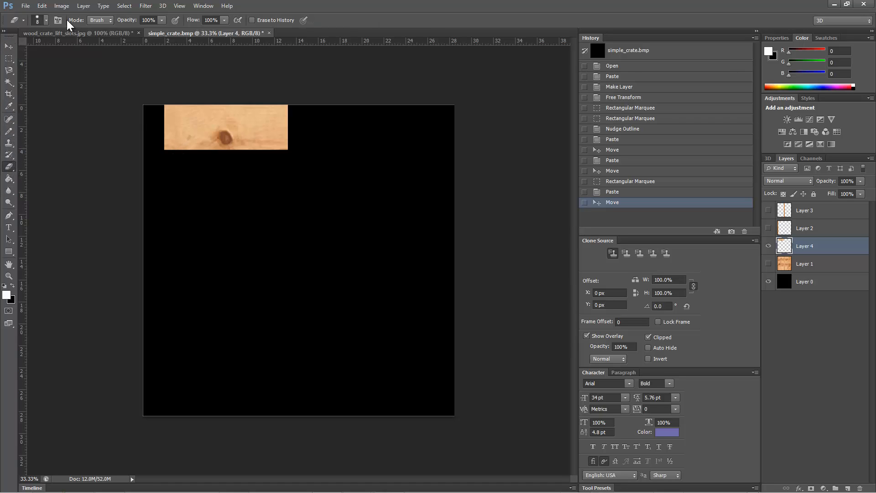
click(46, 20)
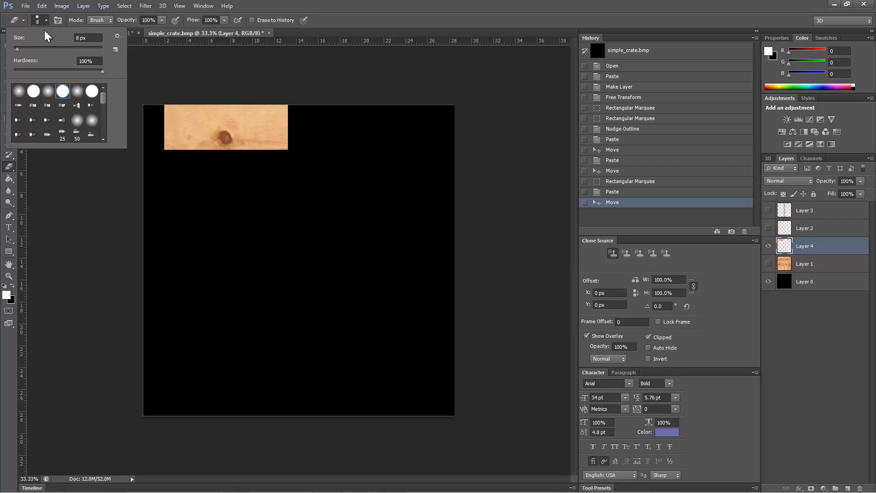
click(33, 92)
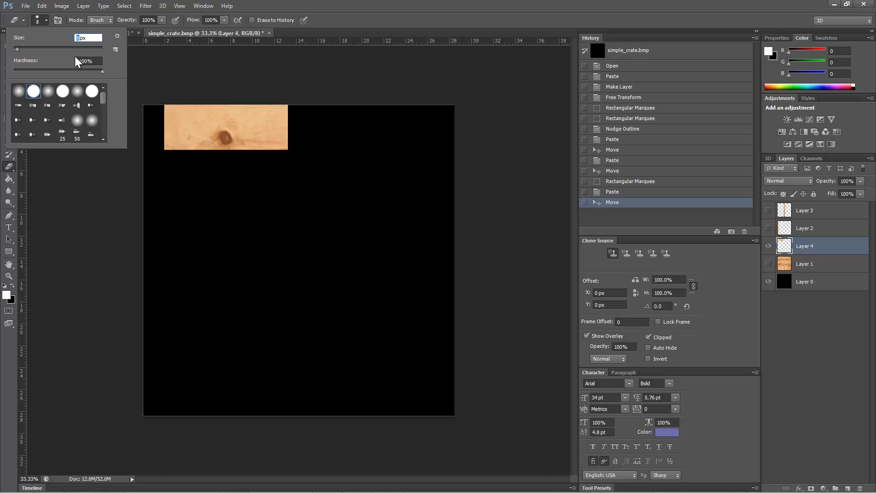
text(32)
key(Return)
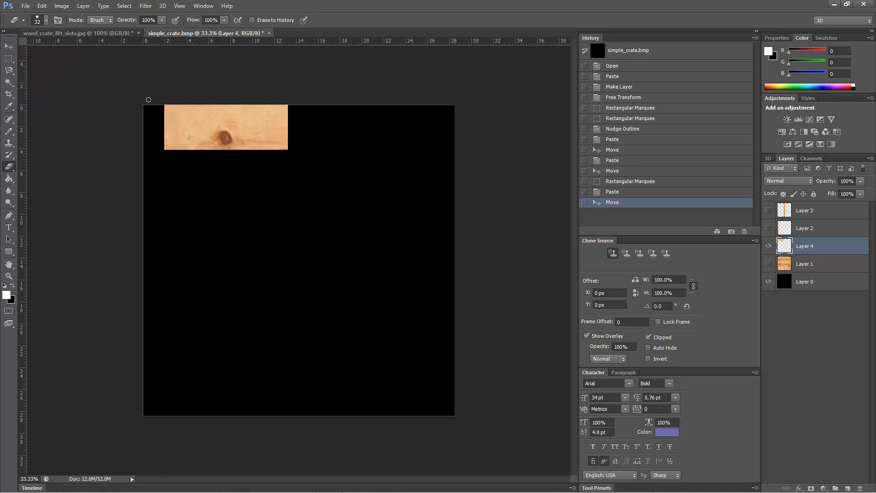
click(165, 150)
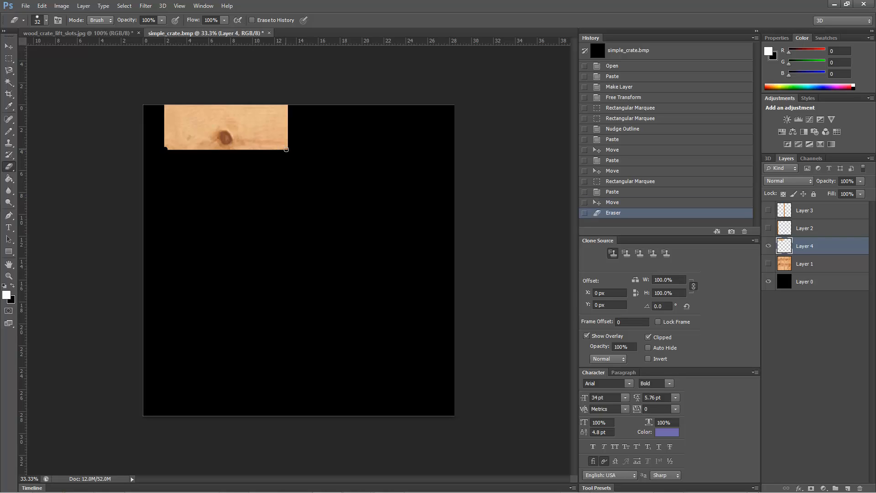
shift+click(287, 150)
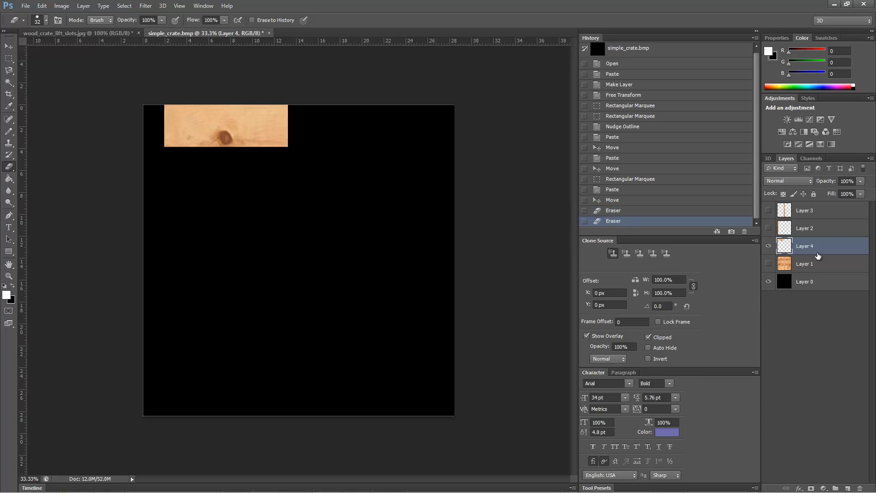
click(769, 264)
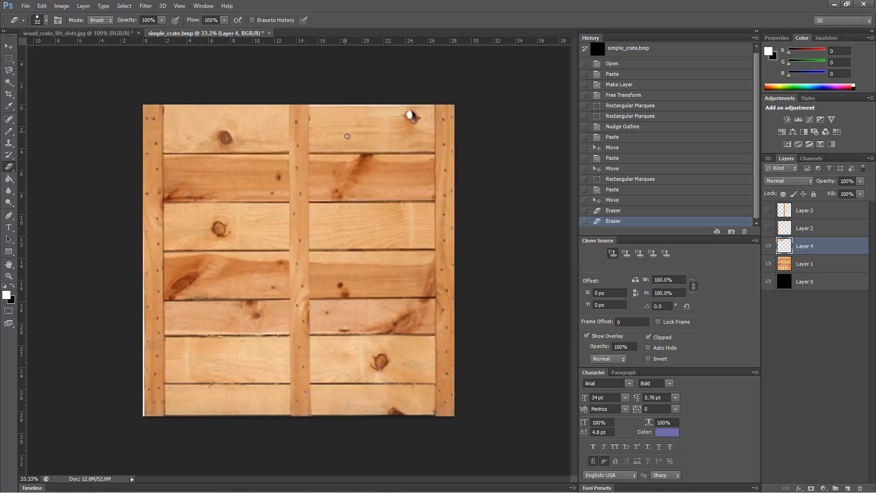
Copy a thin full-width strip of Layer 1's upper-right board onto a new layer and move it up to the canvas's top edge
click(807, 264)
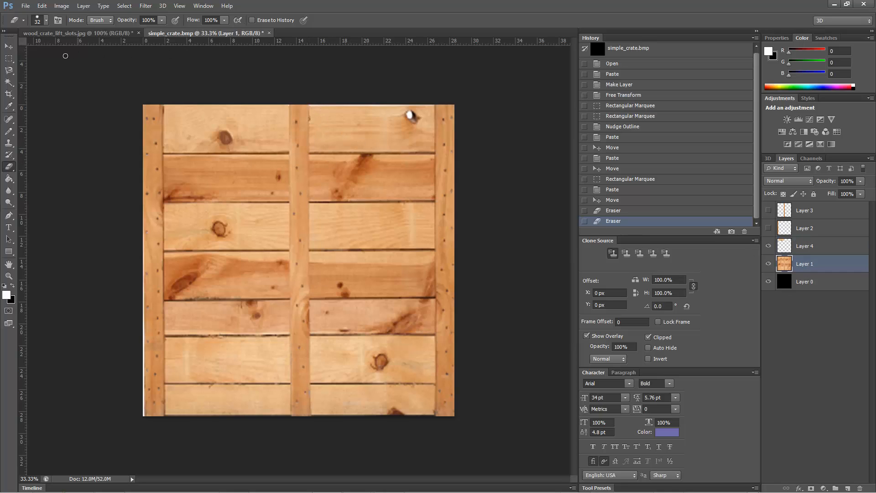
click(9, 59)
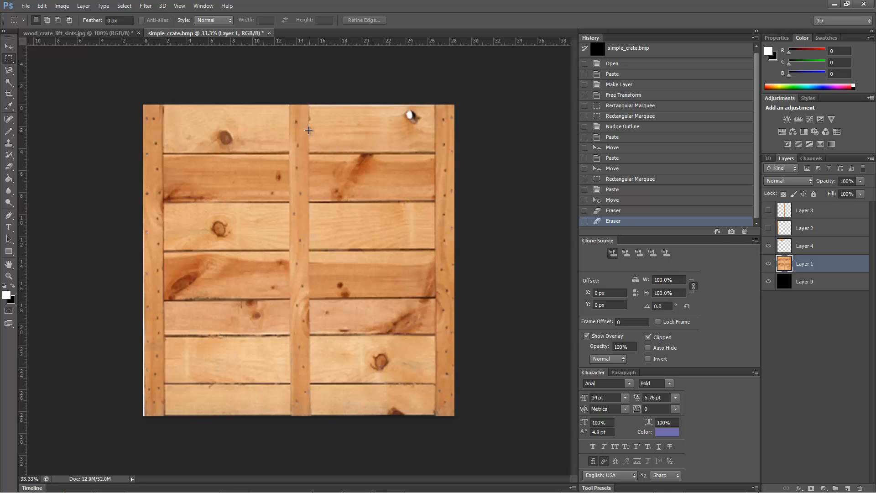
drag(309, 130, 435, 139)
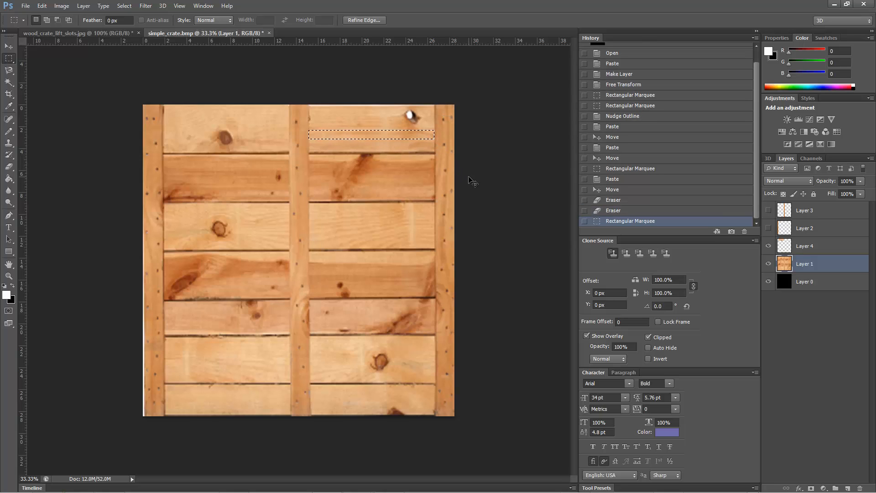
key(ctrl+v)
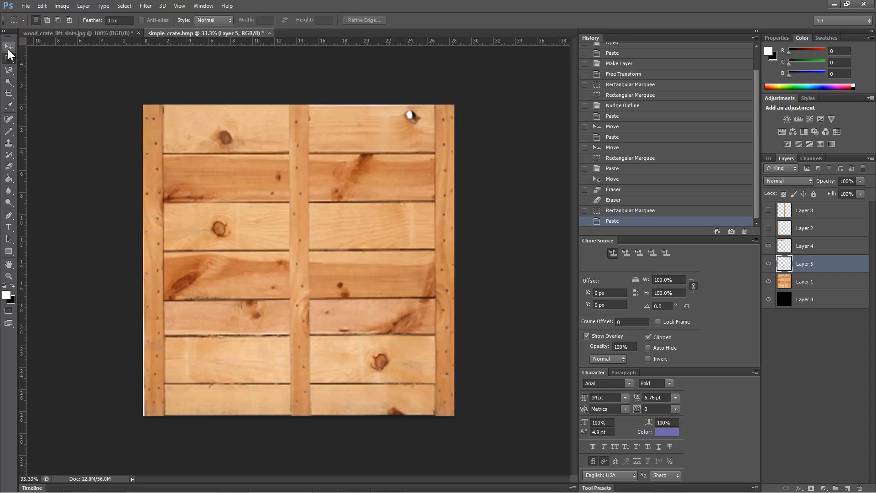
click(8, 51)
drag(354, 147, 352, 120)
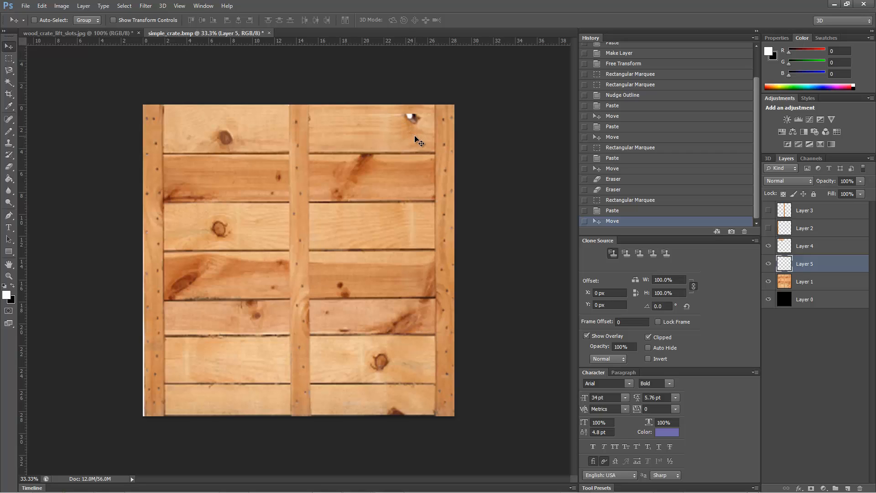
Try stretching the copied strip downward over the white hole to about 231% height with Free Transform, and undo it
key(ctrl+t)
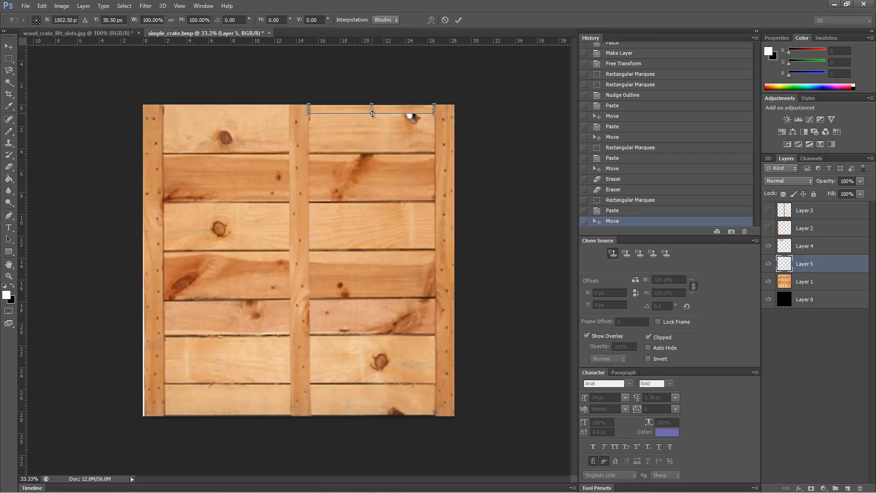
drag(372, 114, 375, 123)
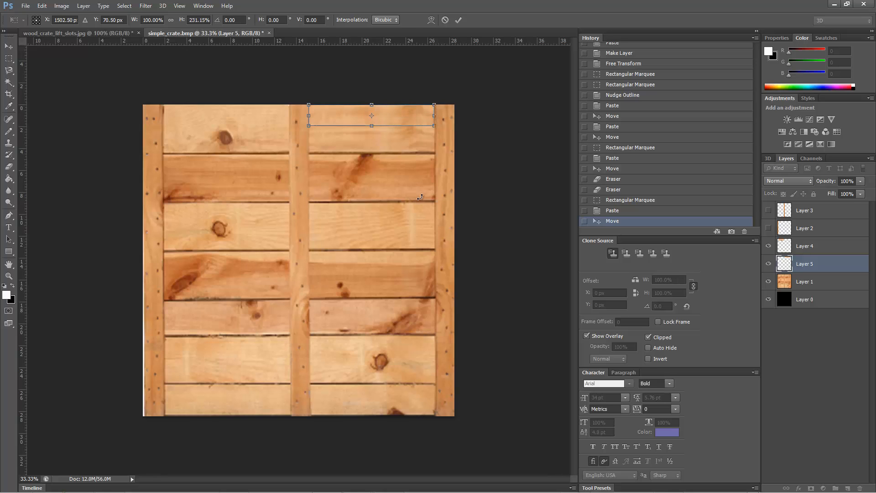
key(Return)
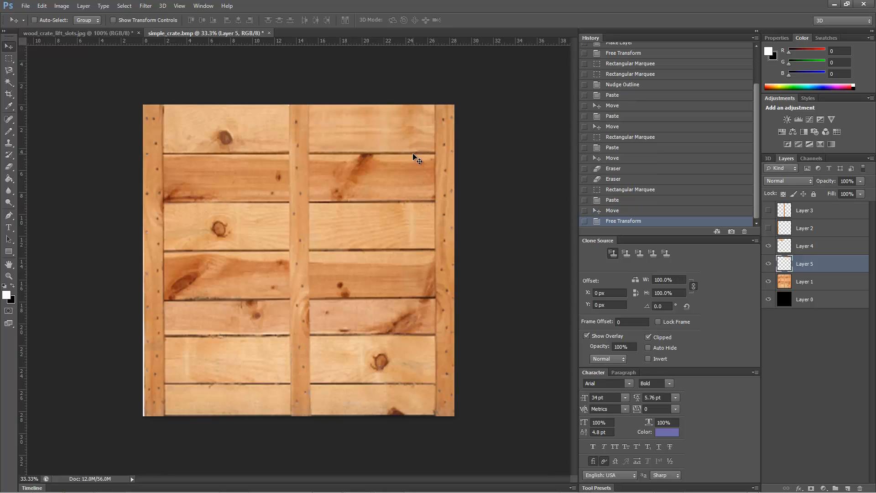
key(ctrl+z)
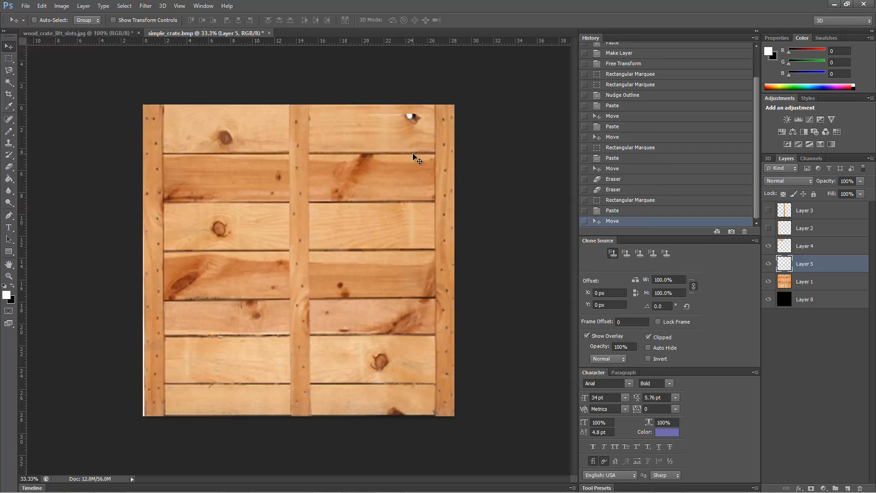
Hide Layer 5, copy the lower part of Layer 1's upper-right board onto a new layer, and move it up over the white hole
click(768, 264)
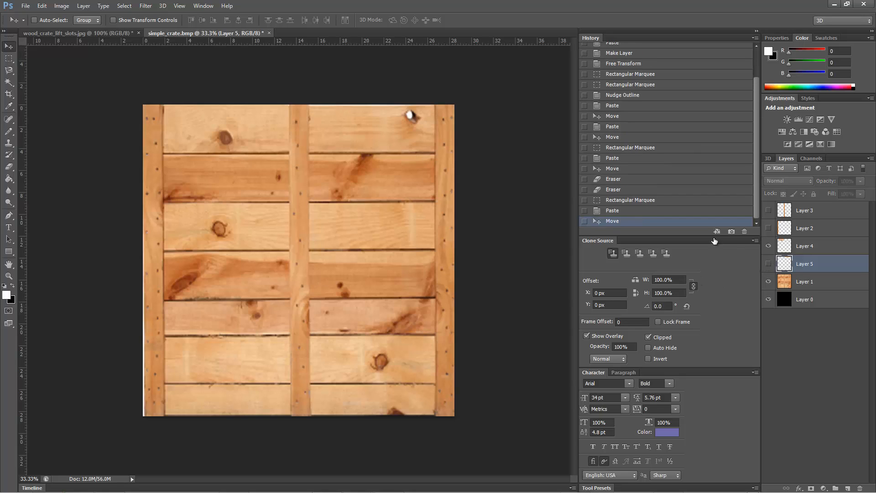
click(815, 281)
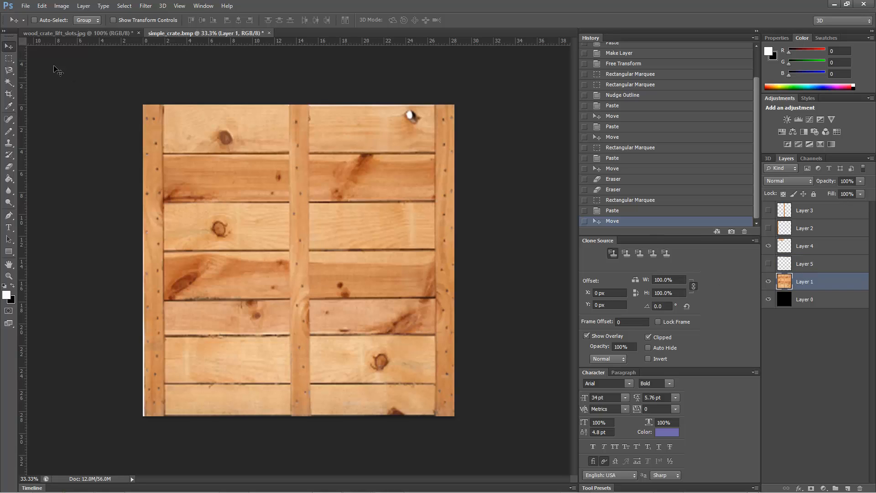
click(10, 58)
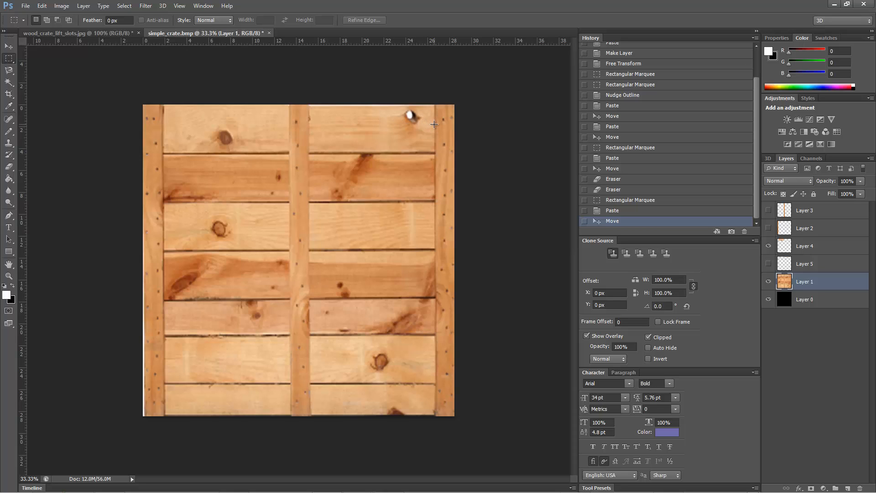
drag(435, 123, 310, 151)
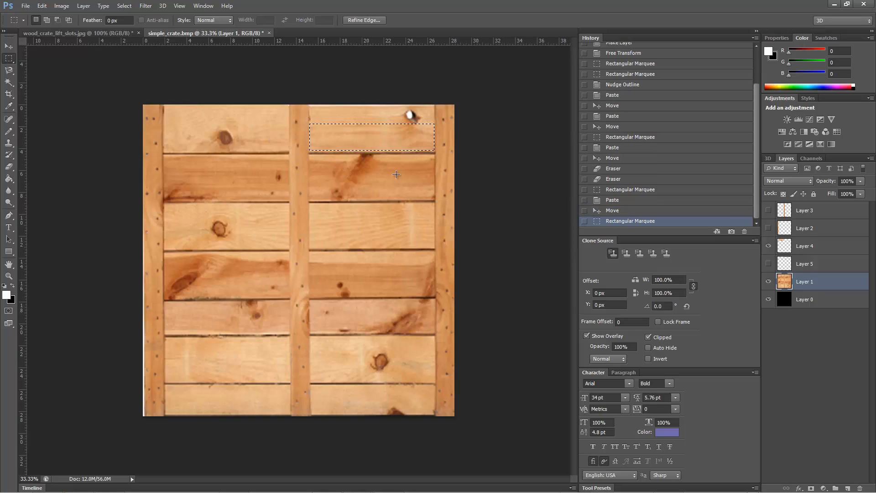
key(ctrl+j)
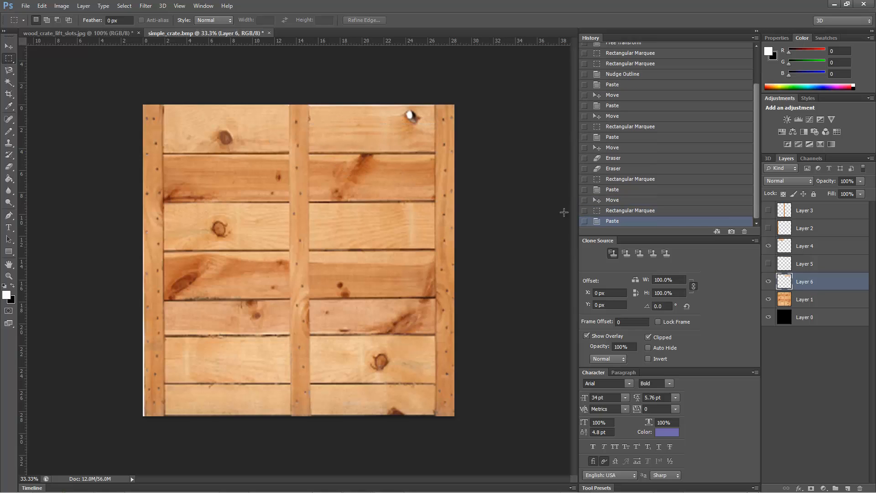
click(8, 48)
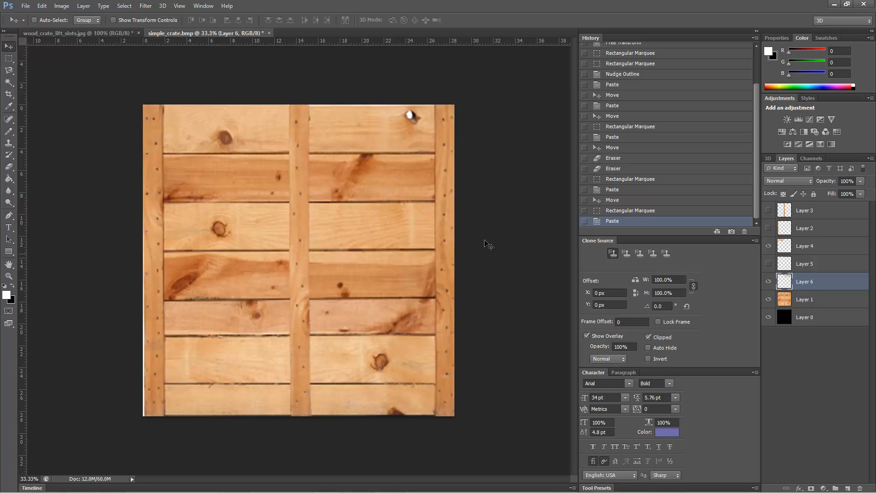
drag(387, 138, 387, 123)
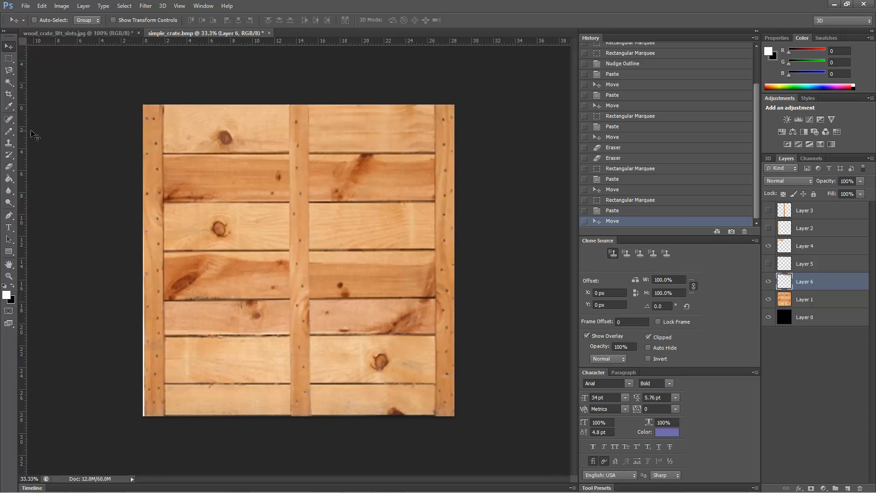
Blend the lower edge of Layer 6's patch into the upper-right board using a soft round 32 px eraser
click(9, 167)
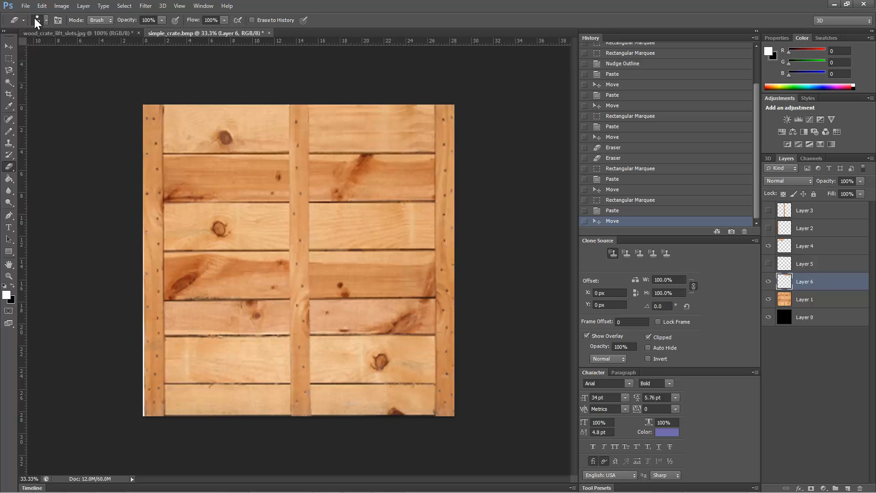
click(46, 20)
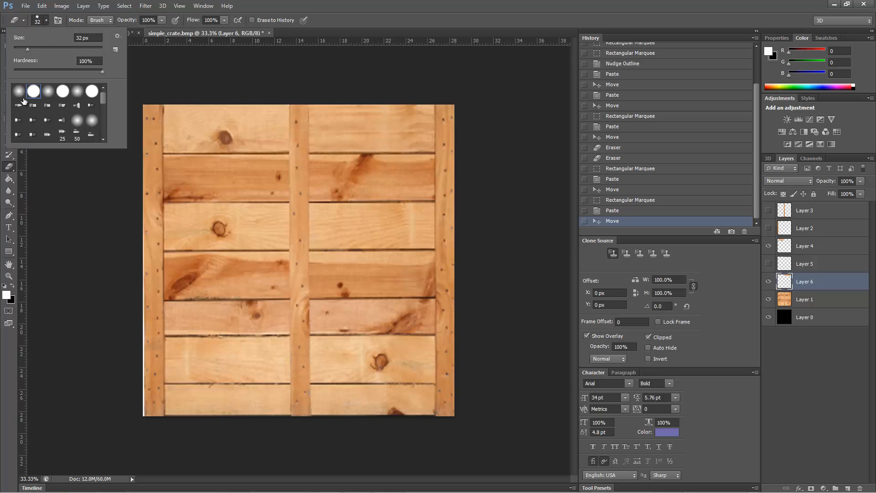
click(48, 92)
click(310, 131)
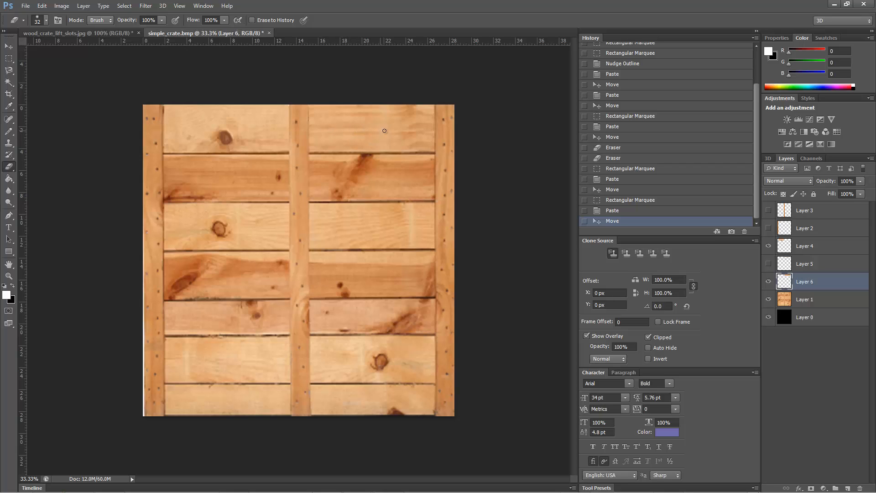
click(433, 130)
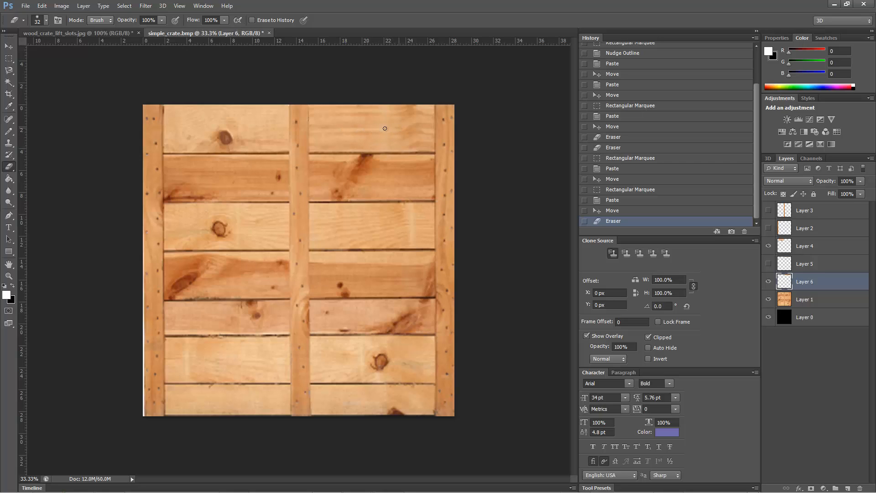
click(342, 128)
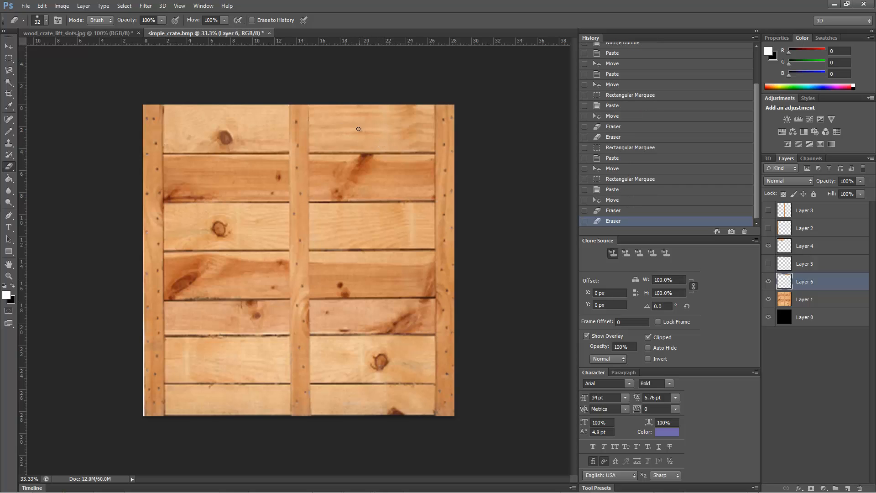
click(323, 132)
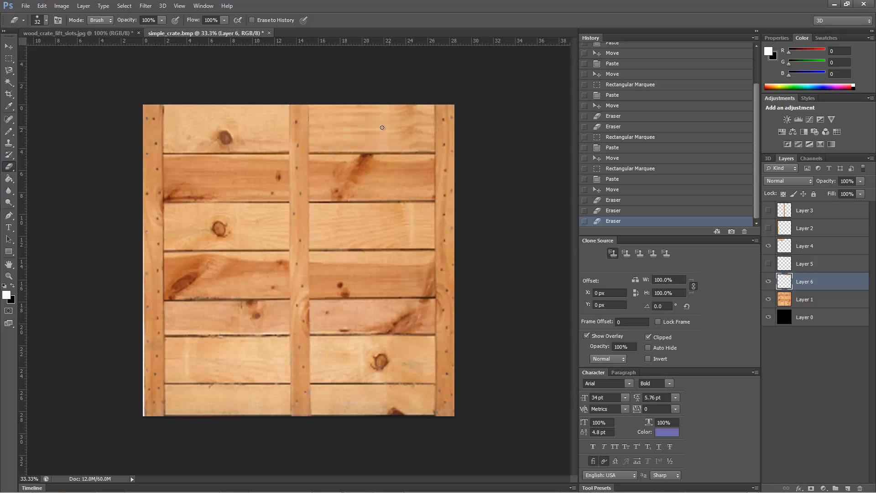
mouse_move(323, 127)
mouse_down()
mouse_move(311, 128)
mouse_move(319, 131)
mouse_up()
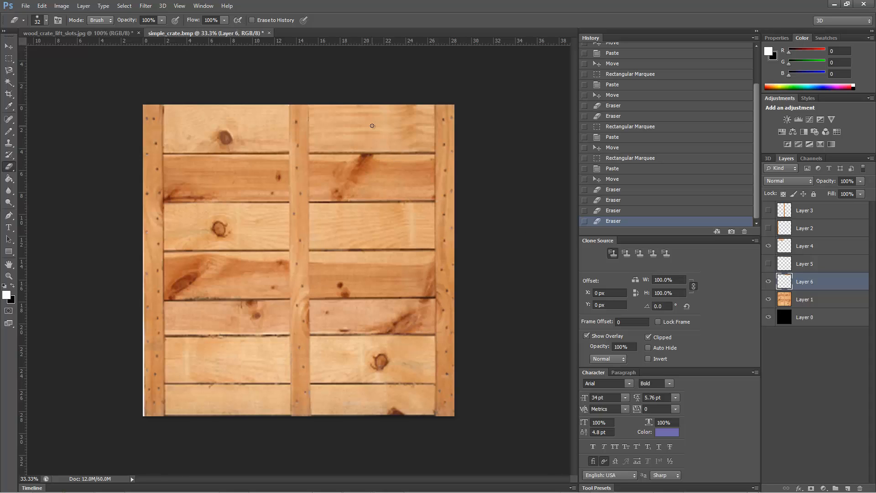
drag(376, 125, 428, 126)
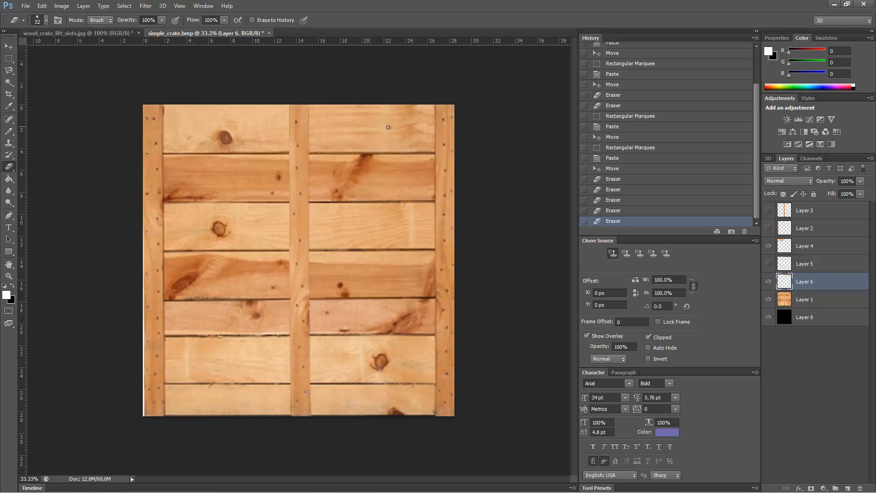
click(418, 130)
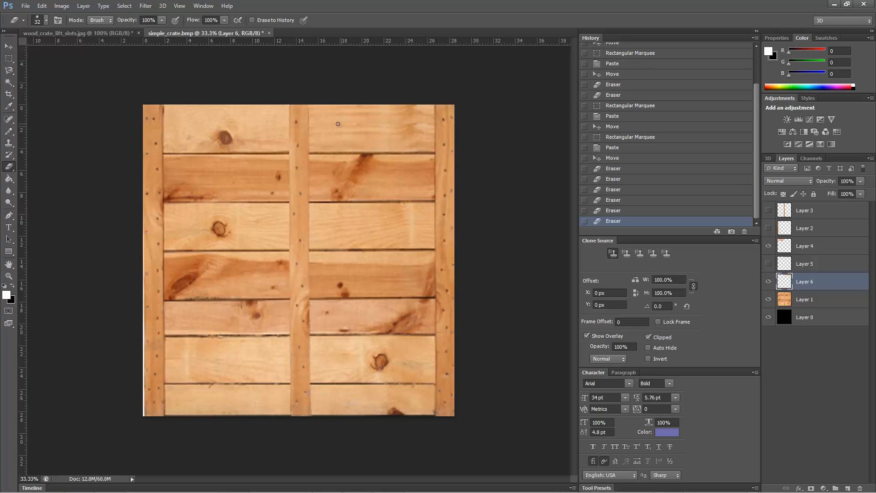
click(384, 127)
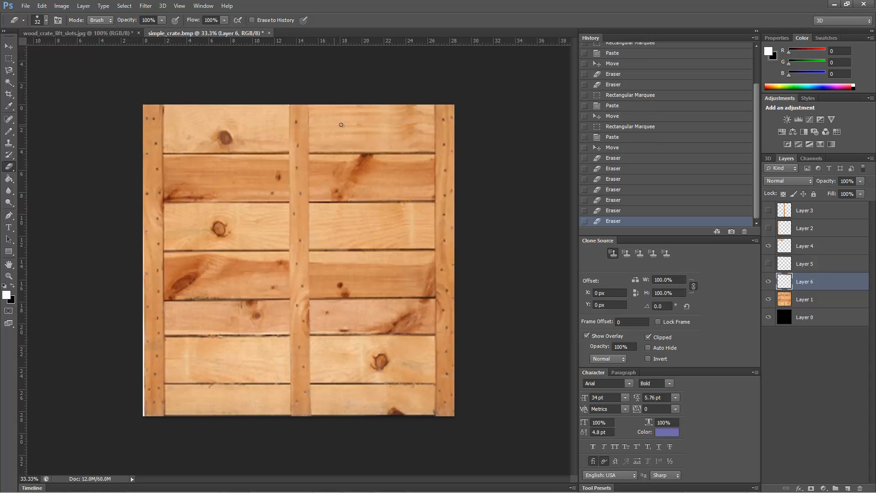
click(393, 130)
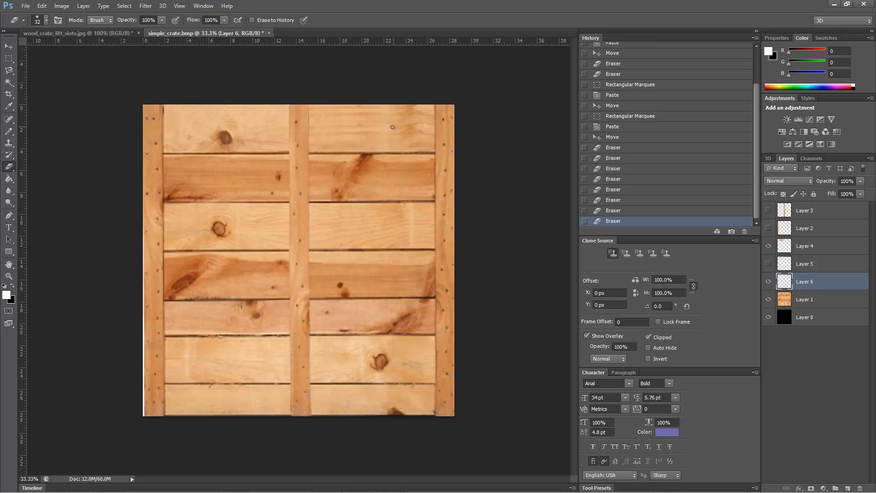
click(372, 131)
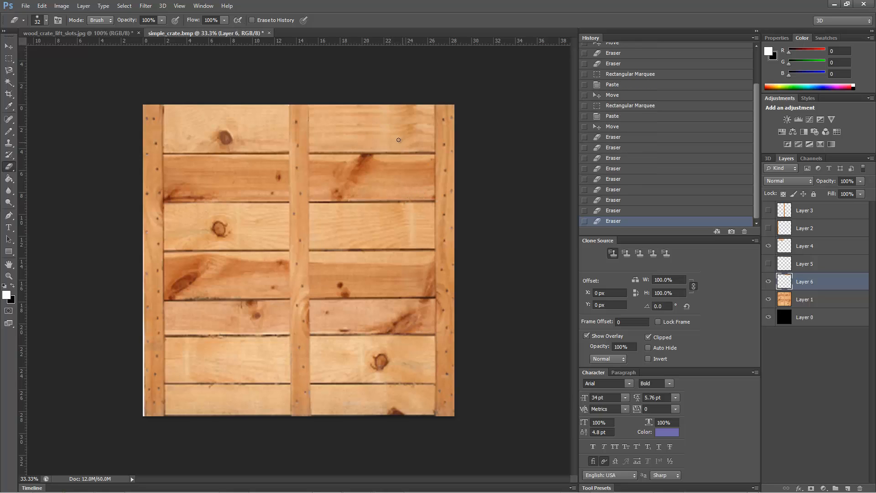
Soften Layer 6's patch across the upper-right board with more 32 px eraser strokes, and check the erased areas with Layer 1 hidden temporarily
click(423, 130)
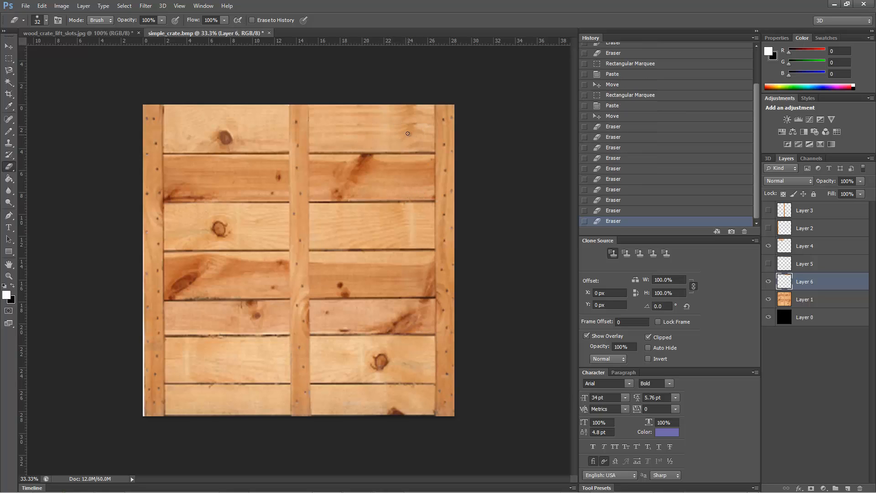
click(427, 123)
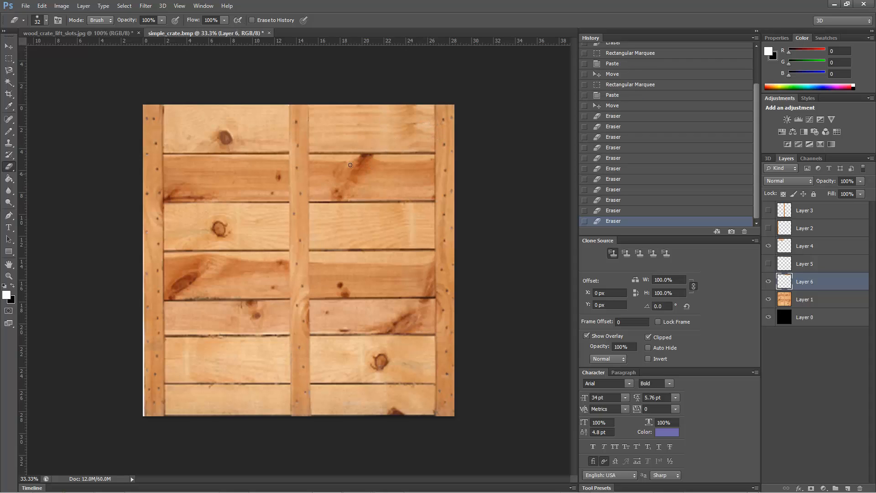
click(388, 150)
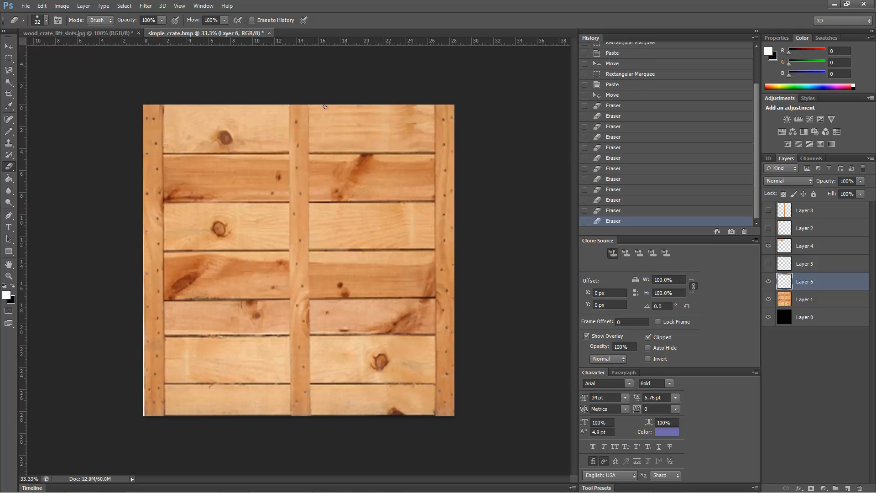
drag(350, 105, 371, 105)
drag(371, 113, 405, 115)
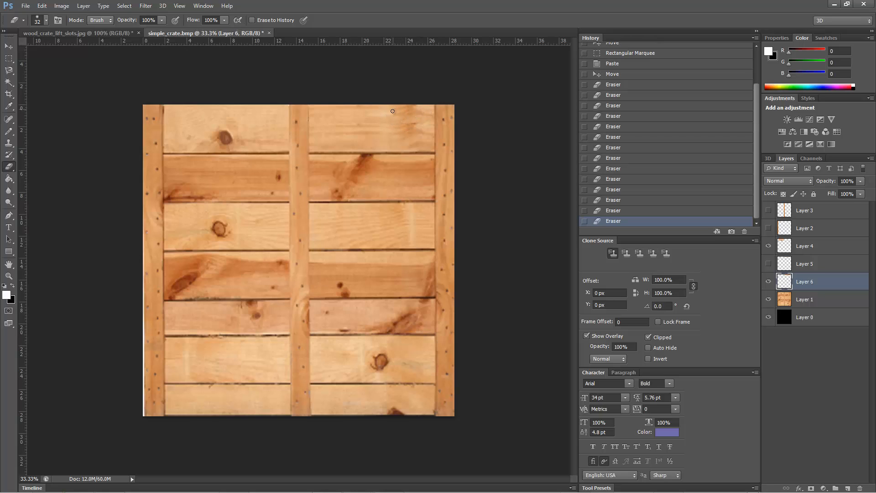
mouse_move(389, 114)
mouse_down()
mouse_move(434, 123)
mouse_move(395, 117)
mouse_up()
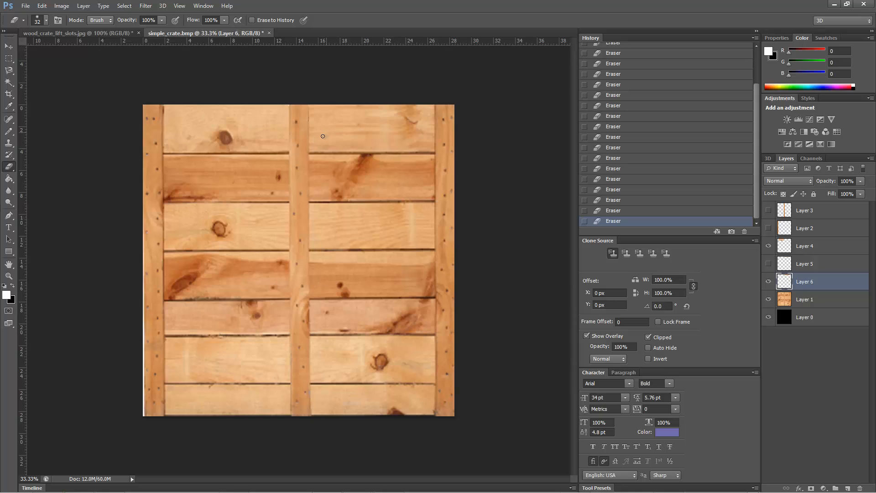
click(769, 299)
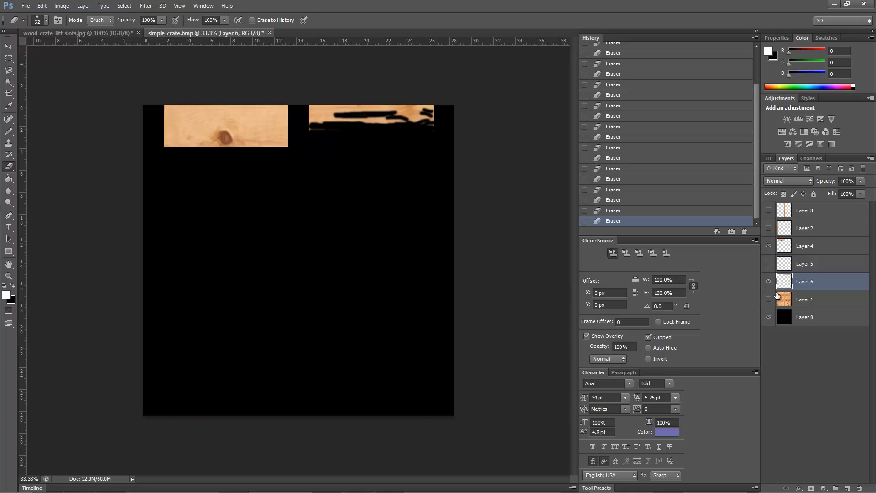
click(768, 300)
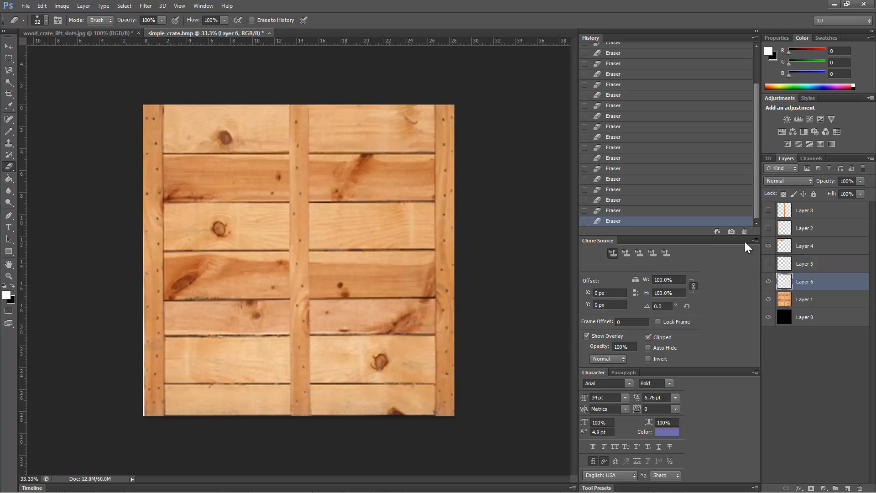
Show Layers 2 and 3 again and nudge Layer 3's vertical planks slightly upward
click(769, 228)
click(768, 210)
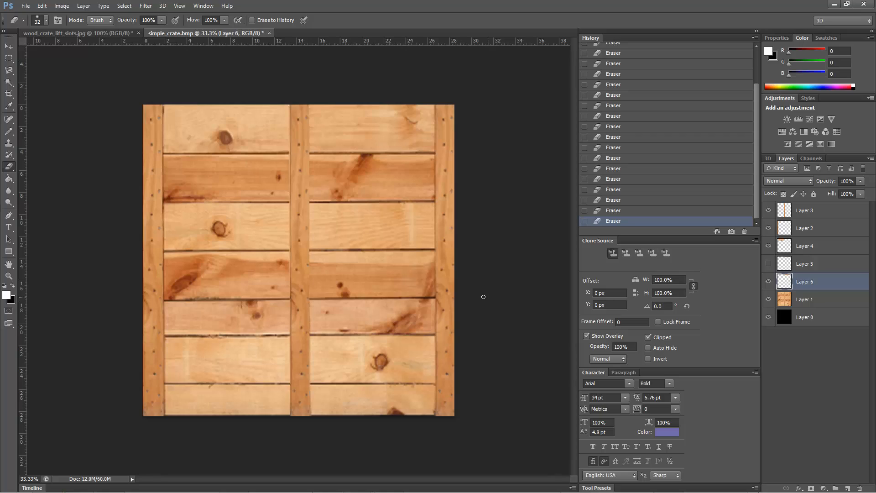
click(796, 211)
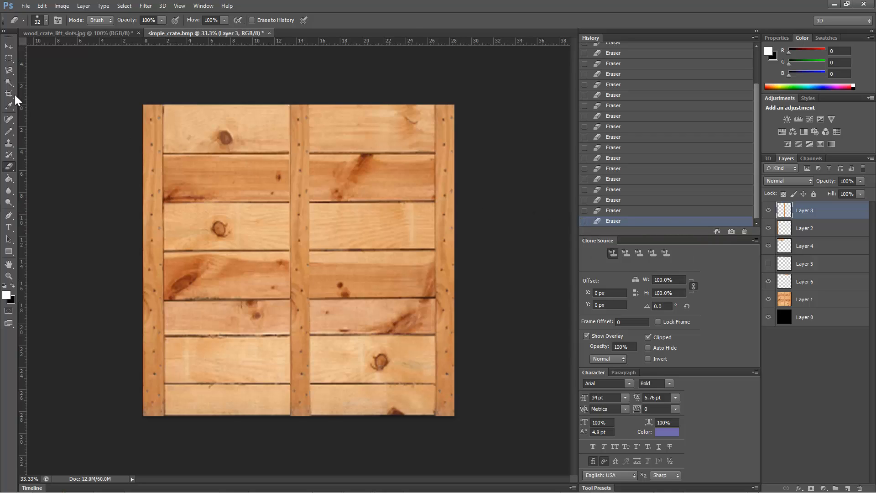
key(v)
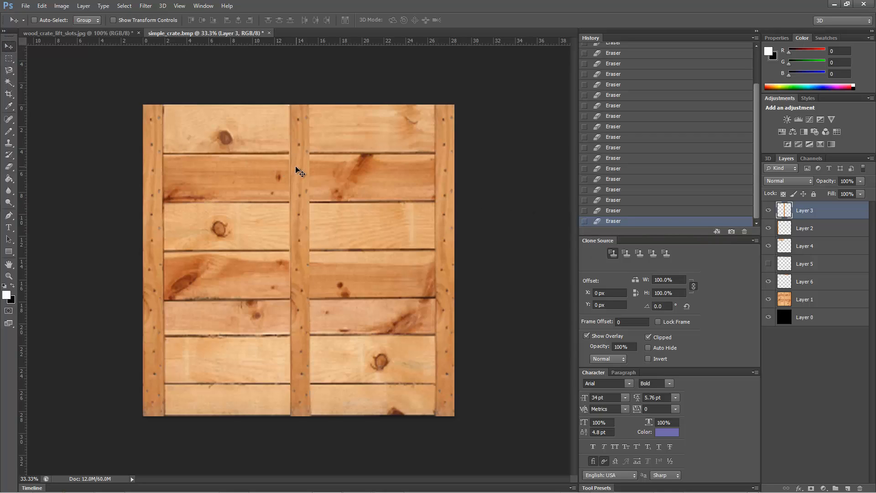
mouse_move(294, 169)
mouse_down()
mouse_move(303, 170)
mouse_move(295, 166)
mouse_up()
Save a copy of the texture in the Crates folder as the Targa file simple_crate.tga at 24 bits/pixel
click(25, 6)
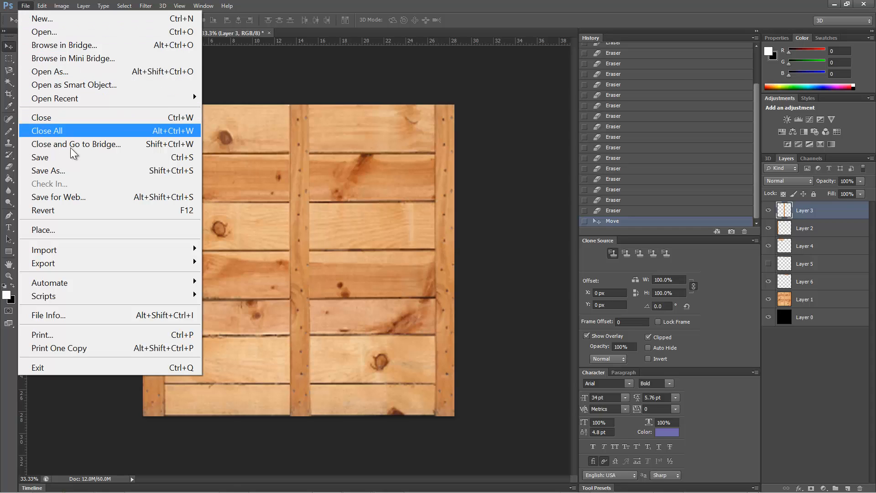
click(71, 170)
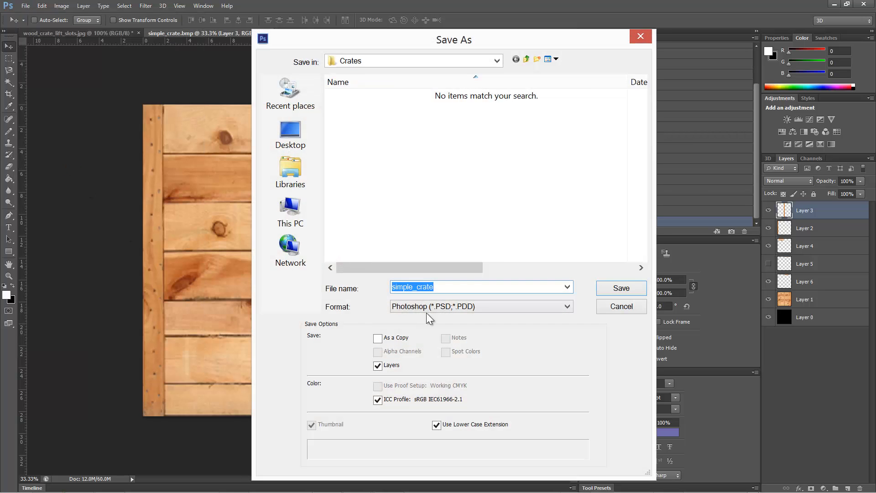
click(516, 307)
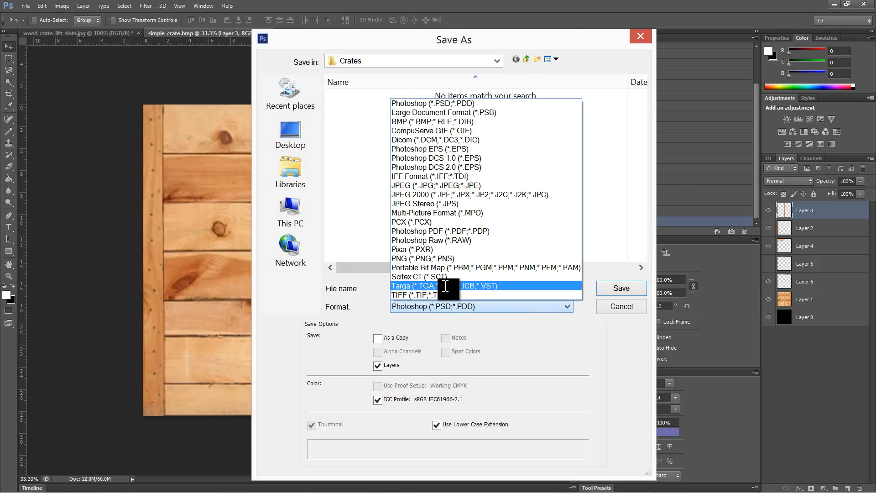
click(445, 286)
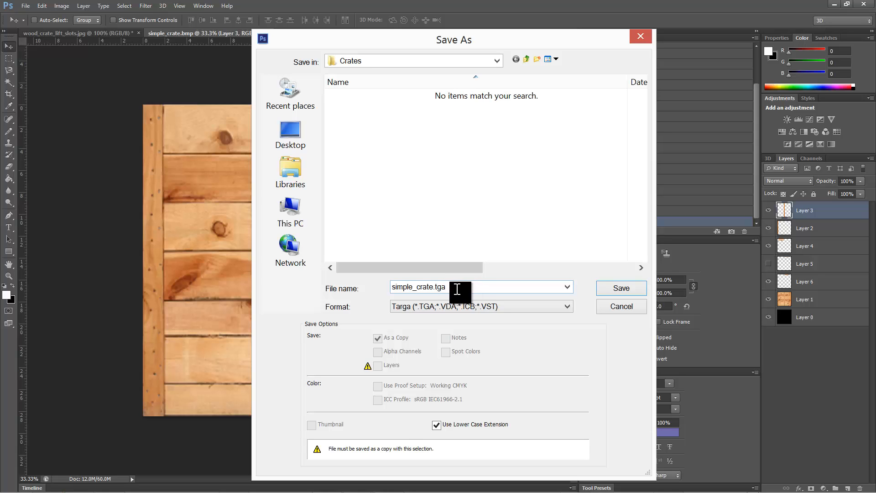
click(612, 288)
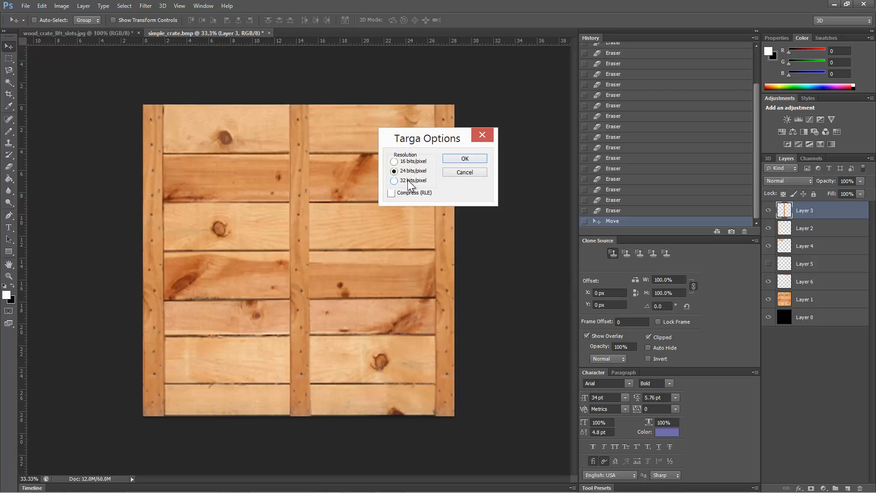
click(462, 159)
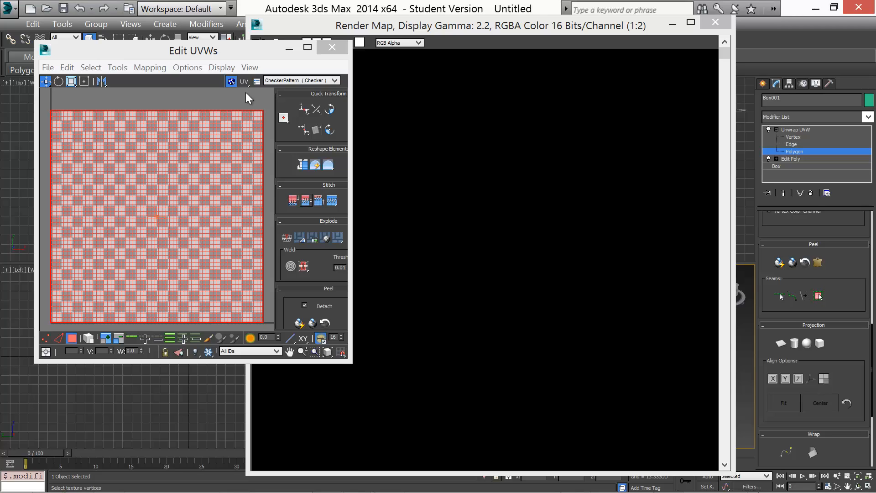
Switch to 3ds Max and close the UV editor and the rendered UV map windows
click(261, 59)
drag(261, 59, 489, 60)
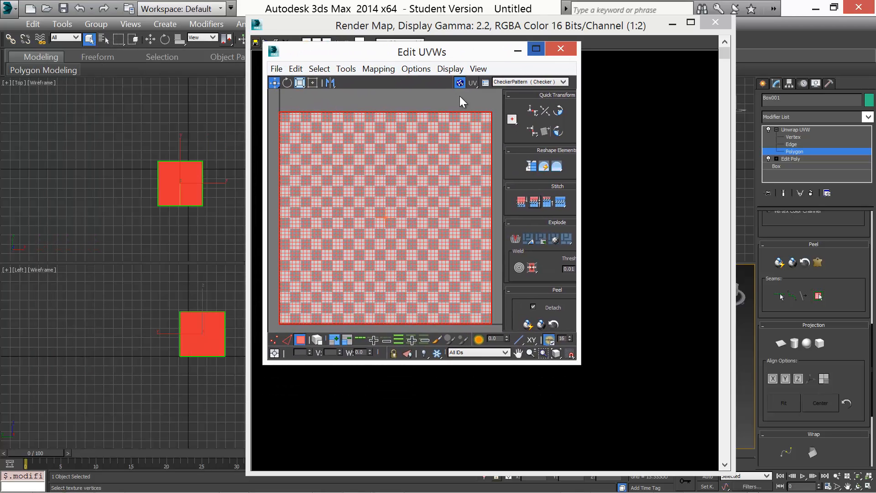
click(562, 49)
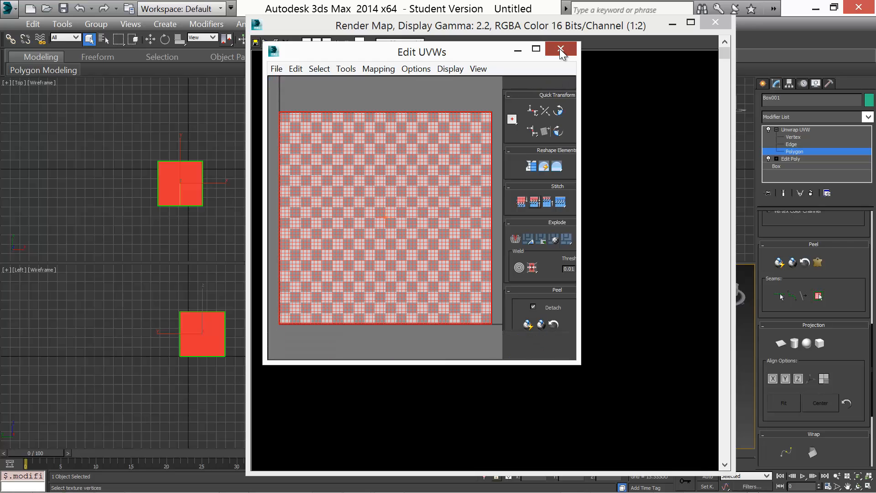
click(715, 23)
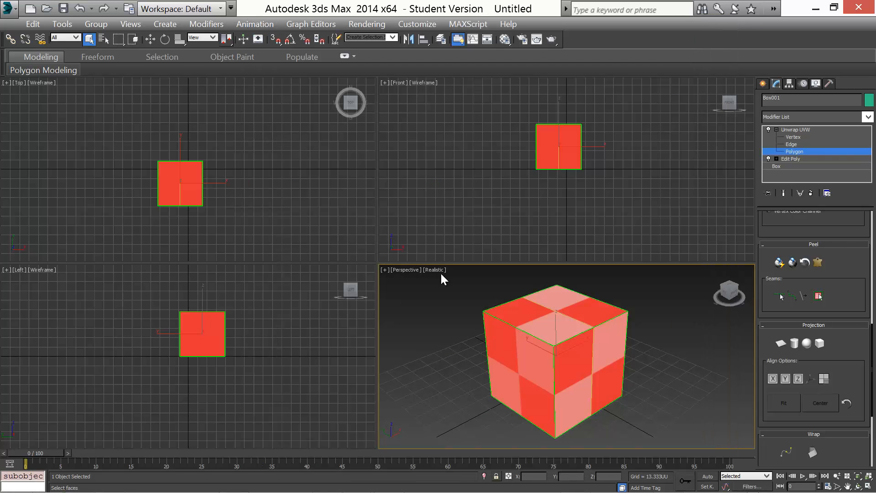
Collapse the box's entire modifier stack, including Unwrap UVW and Edit Poly
click(785, 129)
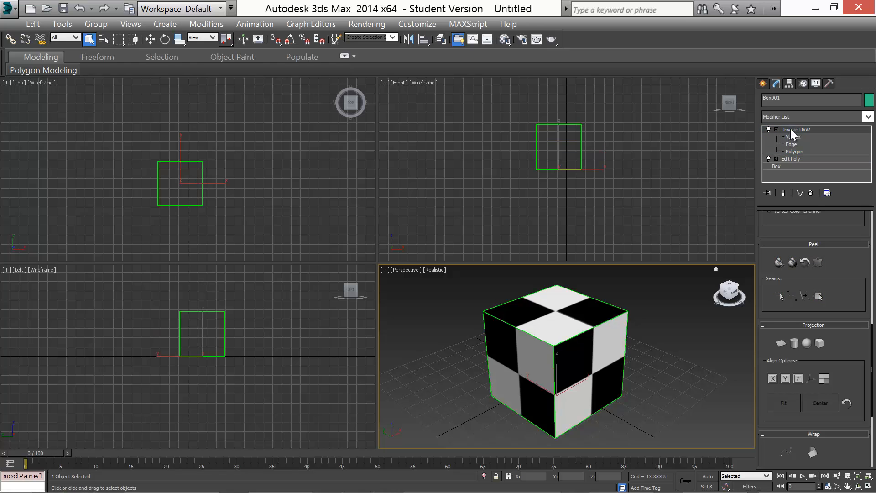
right_click(791, 128)
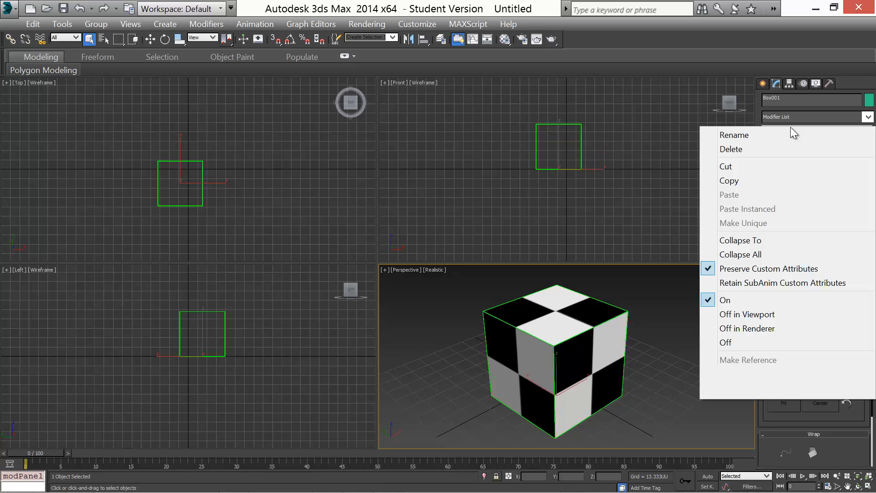
click(743, 255)
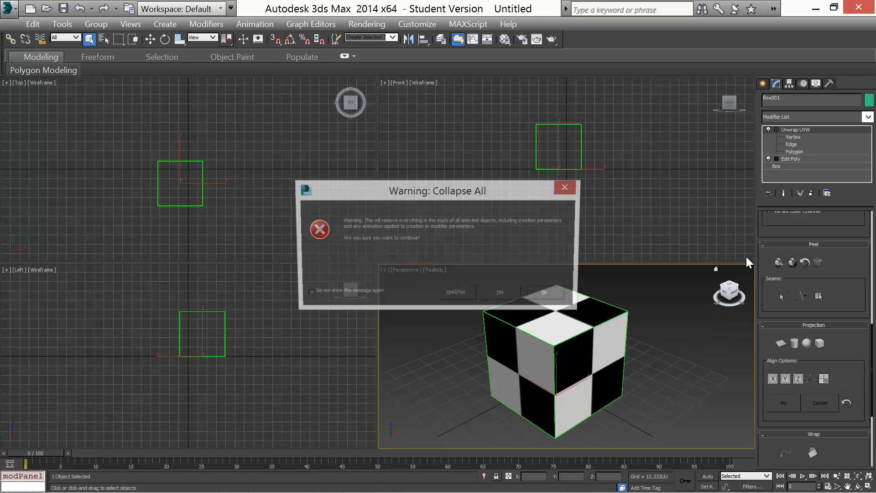
click(465, 297)
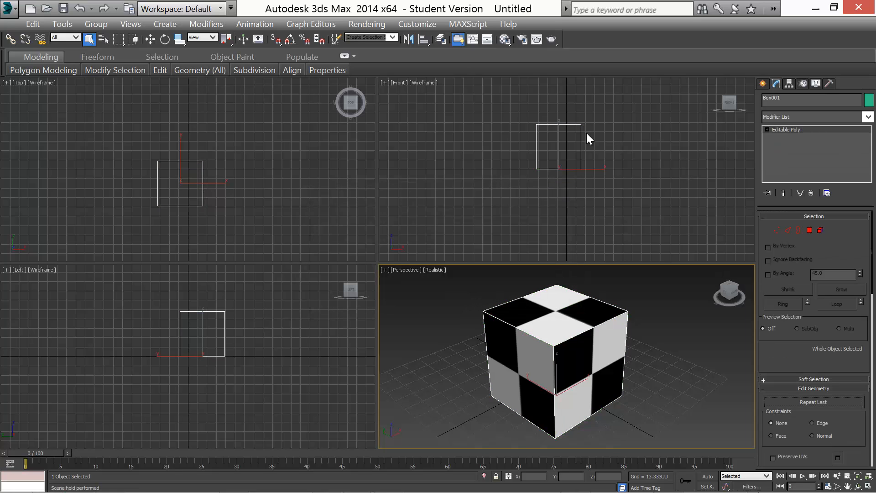
Clear the Checker map from the diffuse slot of the 01 - Default material
click(505, 40)
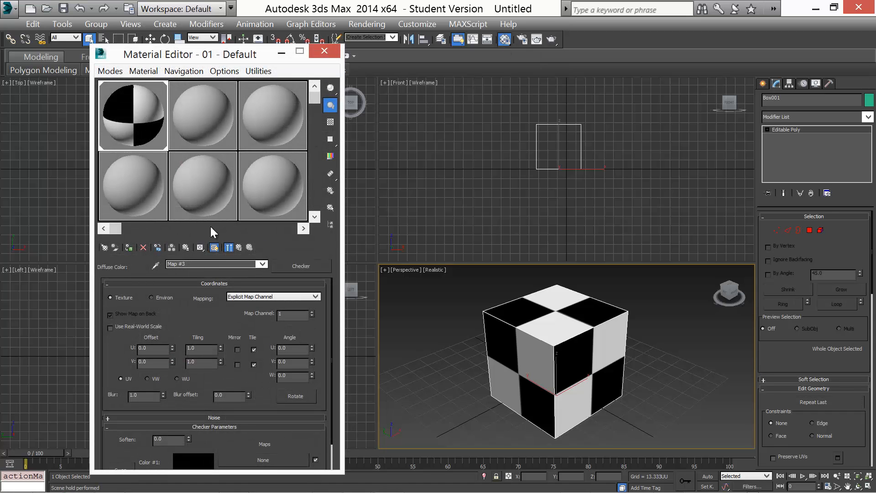
click(239, 247)
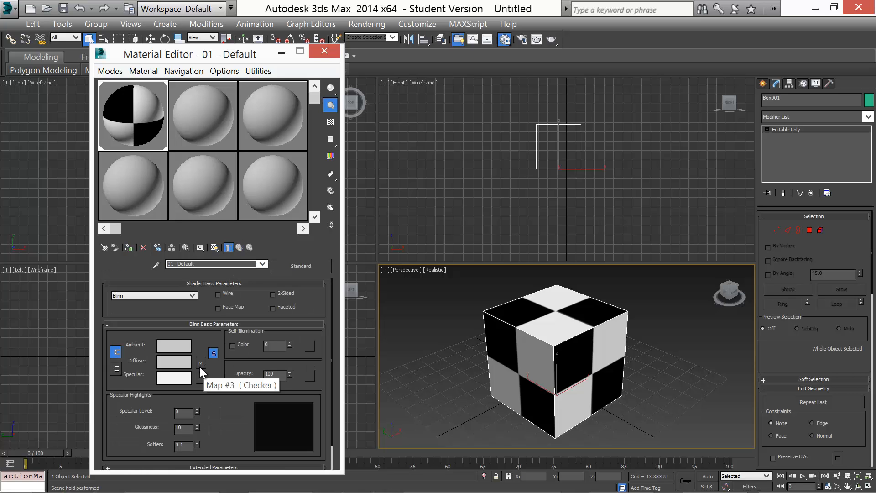
click(200, 364)
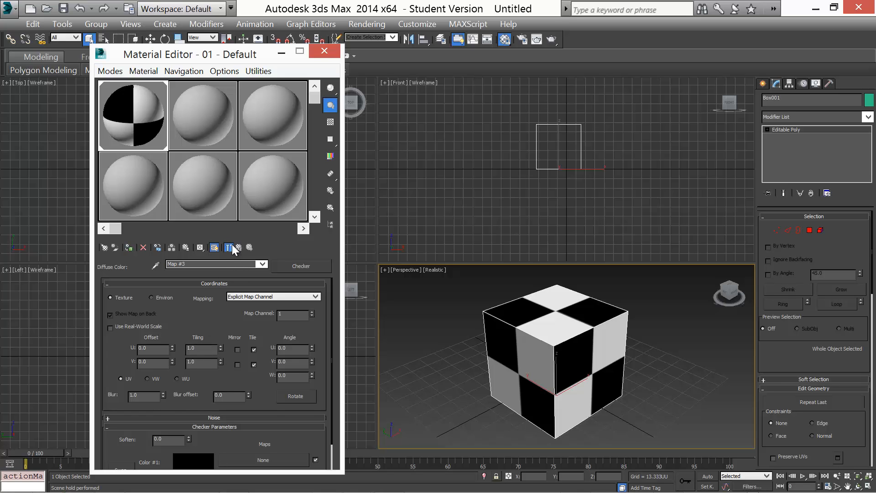
click(238, 249)
right_click(201, 363)
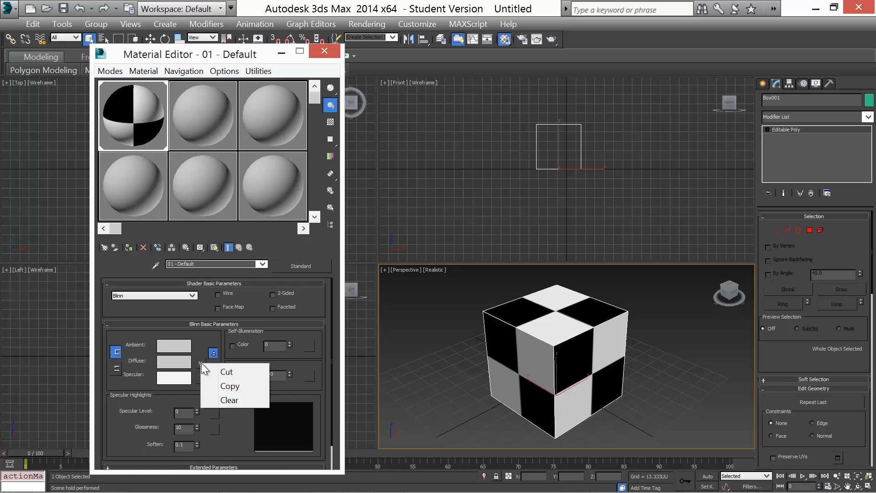
click(230, 386)
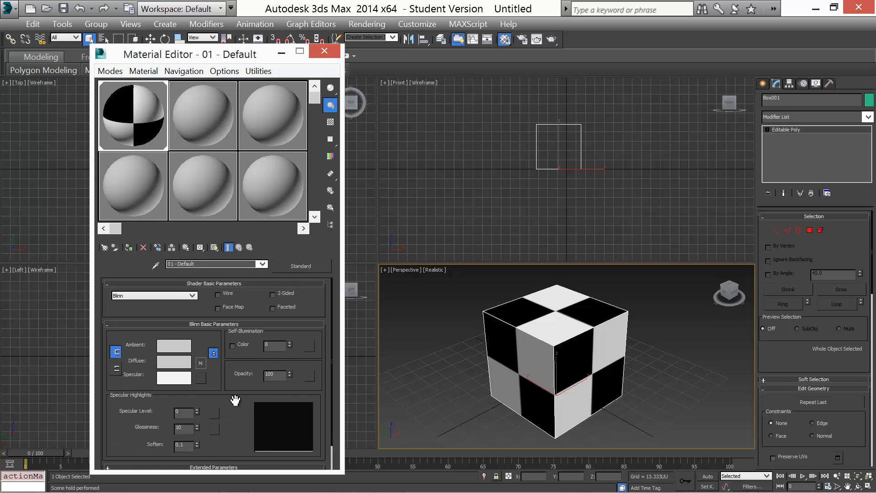
Start a Bitmap map for the material's diffuse colour and browse to the 3dsMax folder in Documents
click(200, 363)
double_click(168, 96)
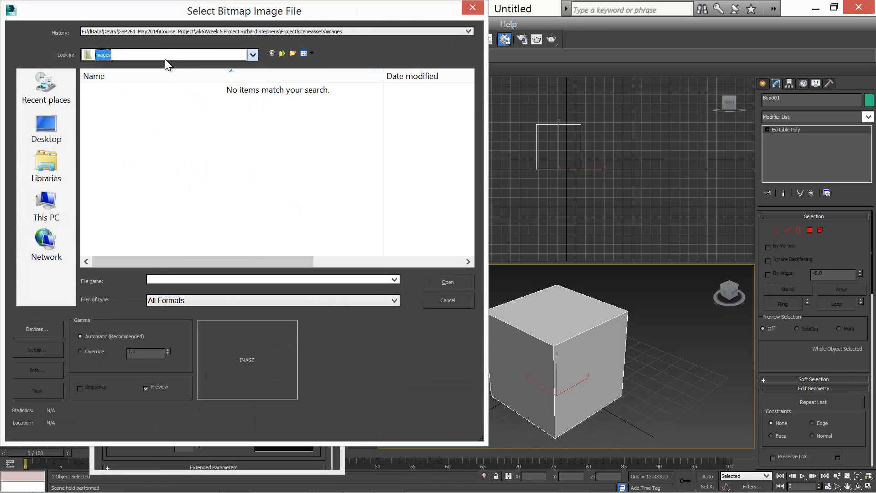
click(166, 58)
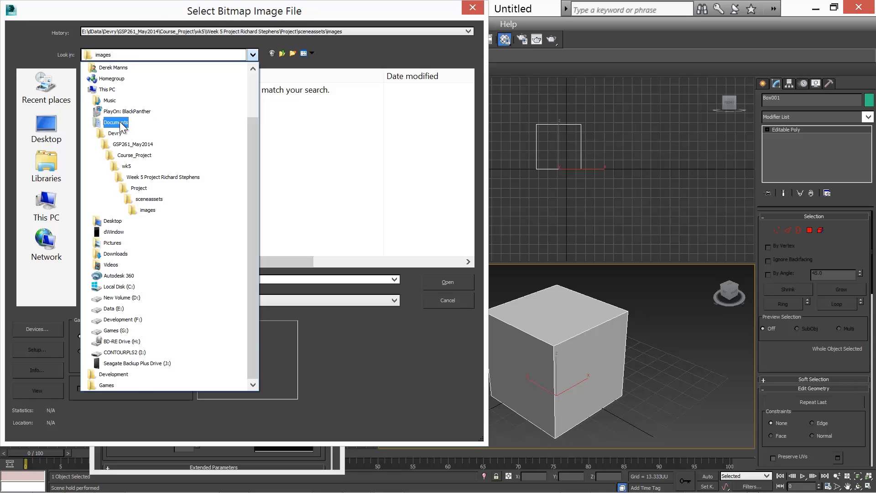
click(121, 123)
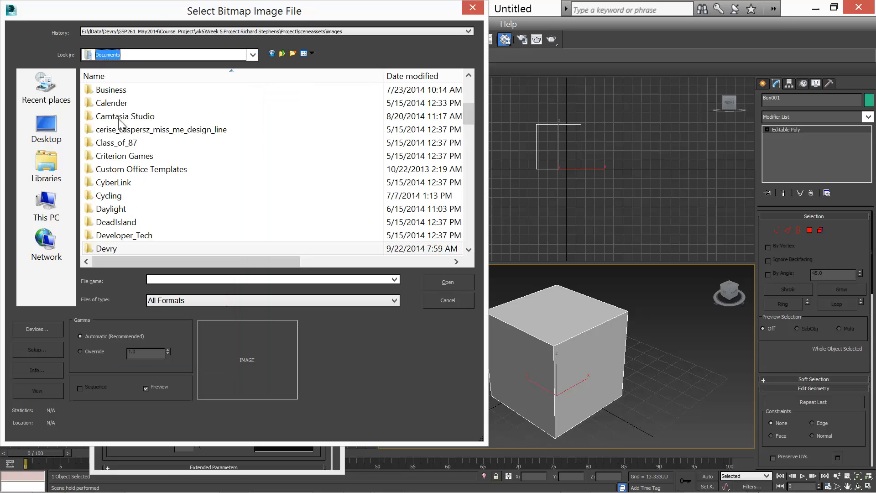
click(252, 55)
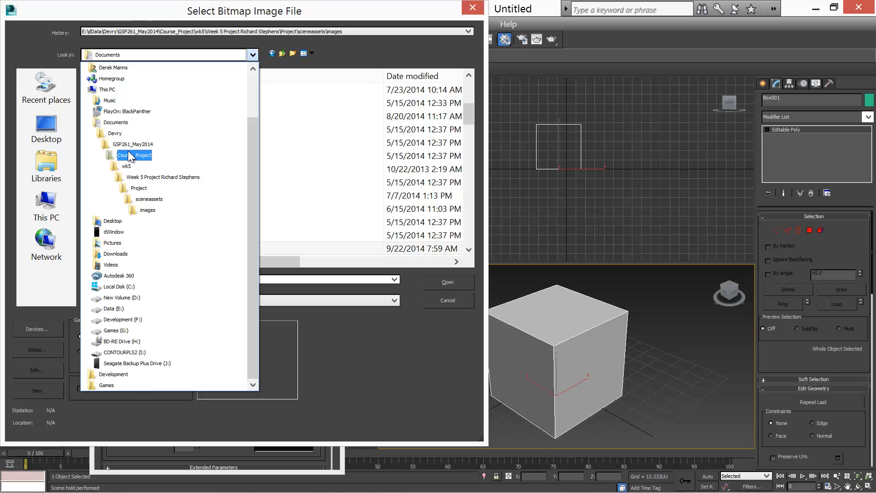
click(112, 122)
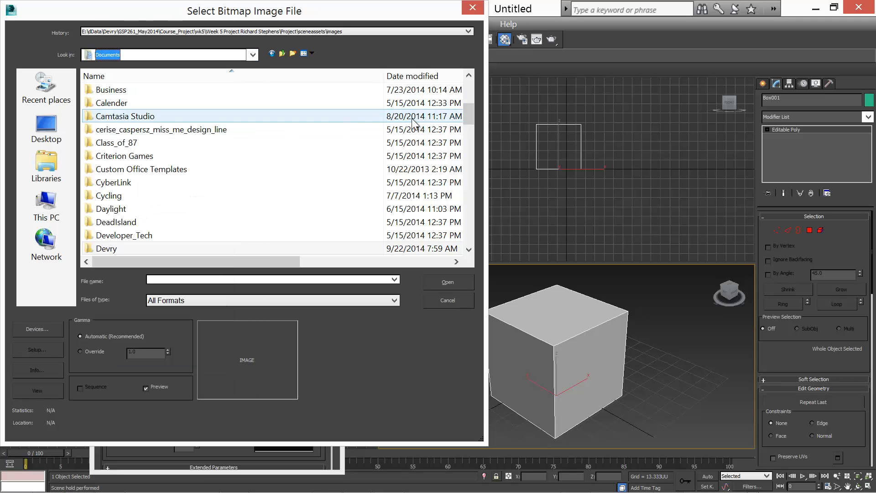
scroll(187, 117, up, 5)
double_click(119, 107)
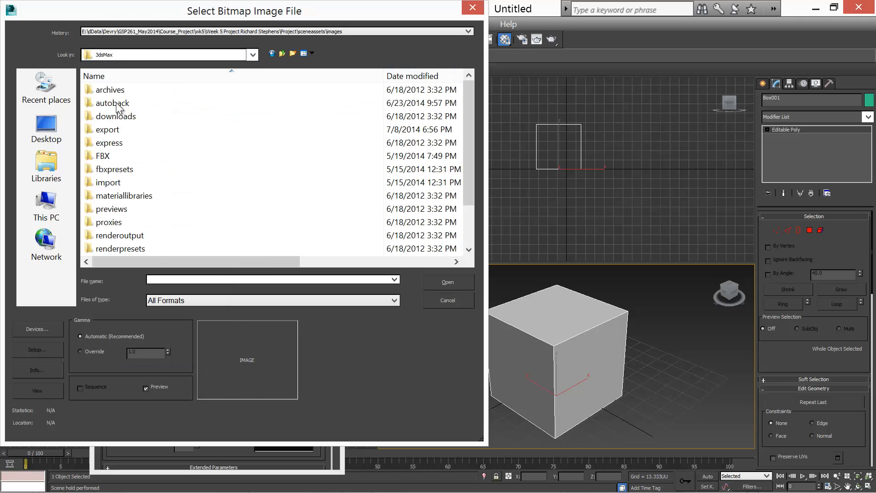
Load the Targa file simple_crate.tga from the sceneassets\images\Crates folder as the diffuse bitmap
drag(473, 149, 472, 198)
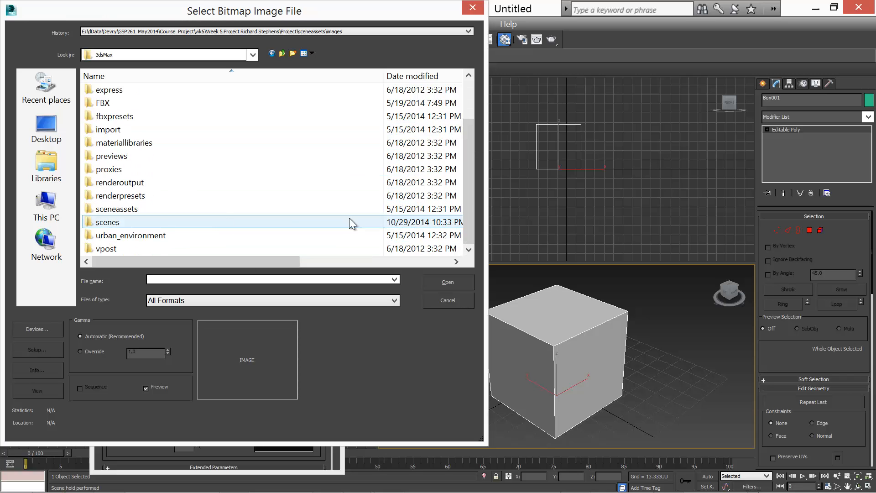
click(112, 224)
double_click(111, 209)
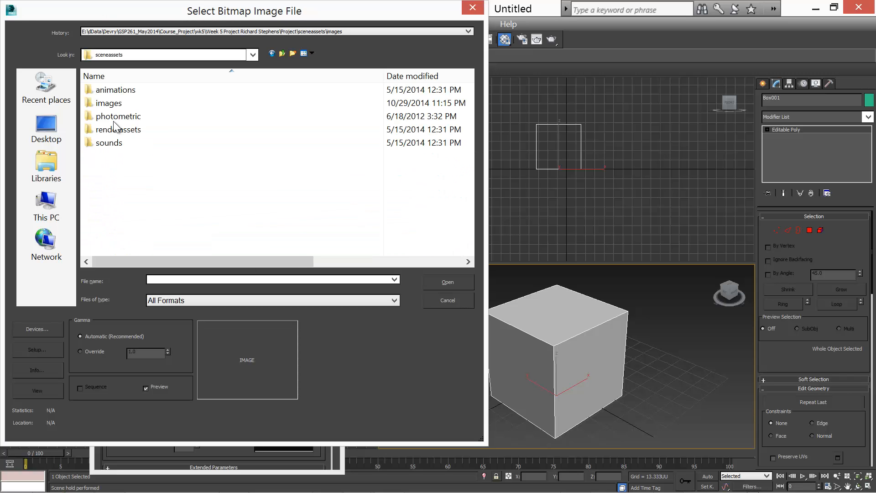
double_click(109, 103)
double_click(210, 131)
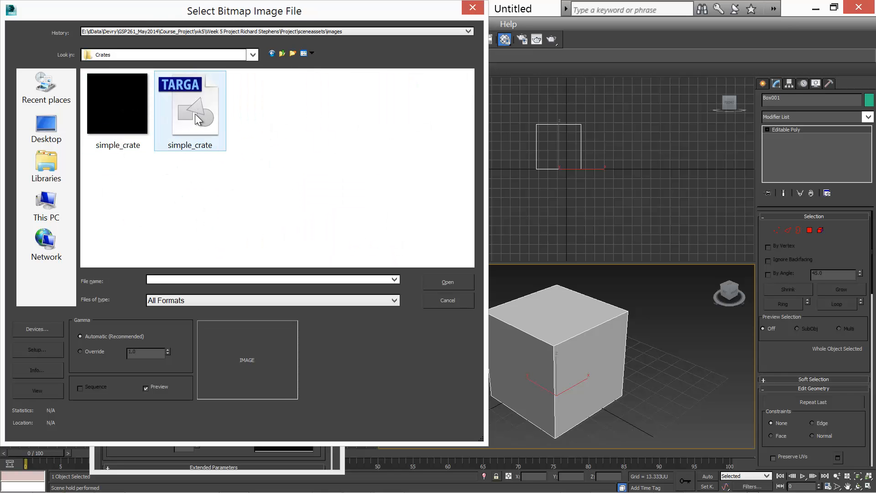
click(195, 114)
click(441, 282)
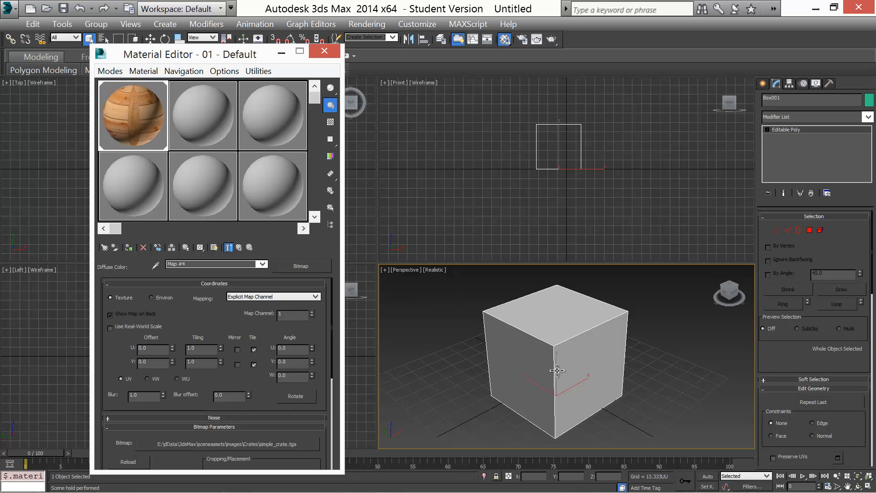
Display the crate texture on the box in the shaded viewport and close the Material Editor
click(213, 248)
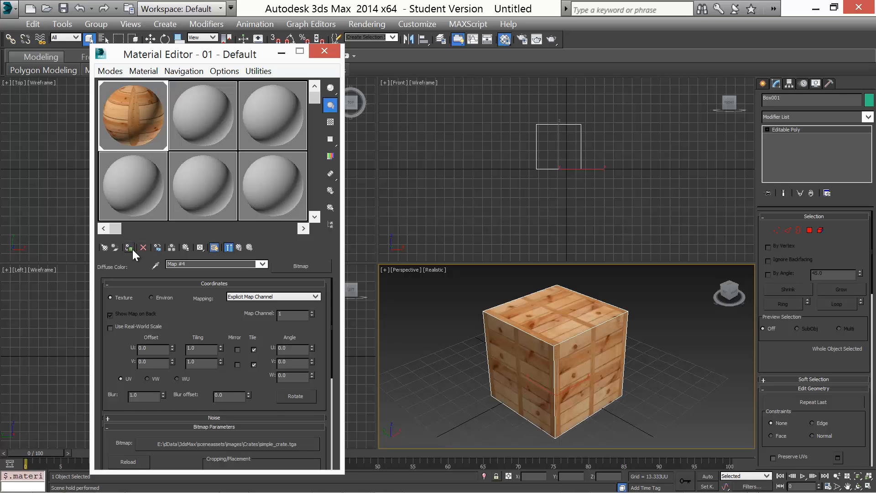
alt+middle_drag(524, 364, 648, 356)
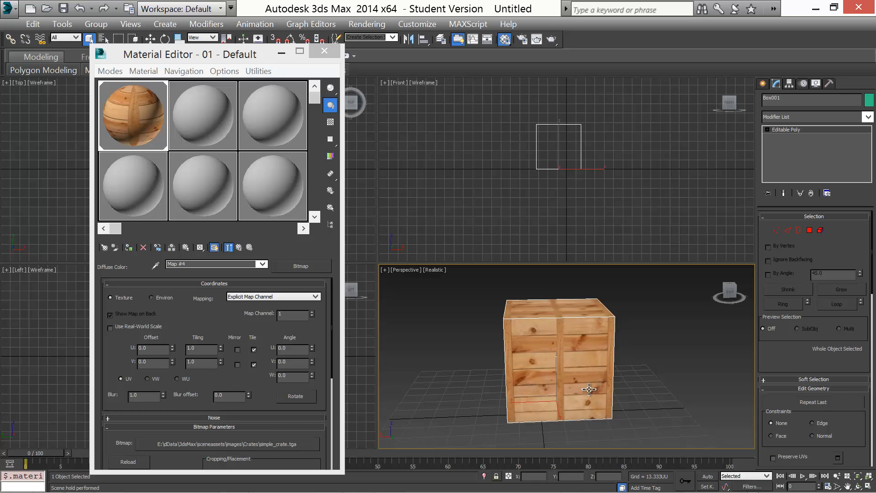
alt+middle_drag(588, 392, 567, 382)
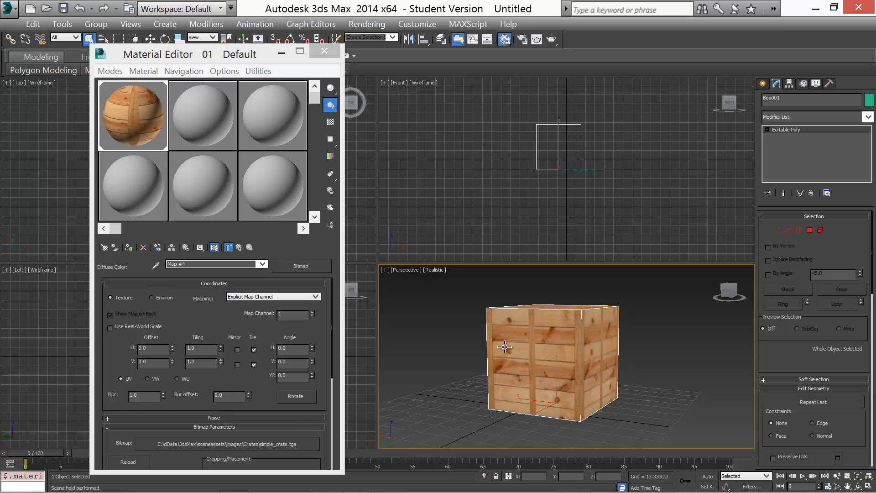
alt+middle_drag(505, 347, 474, 314)
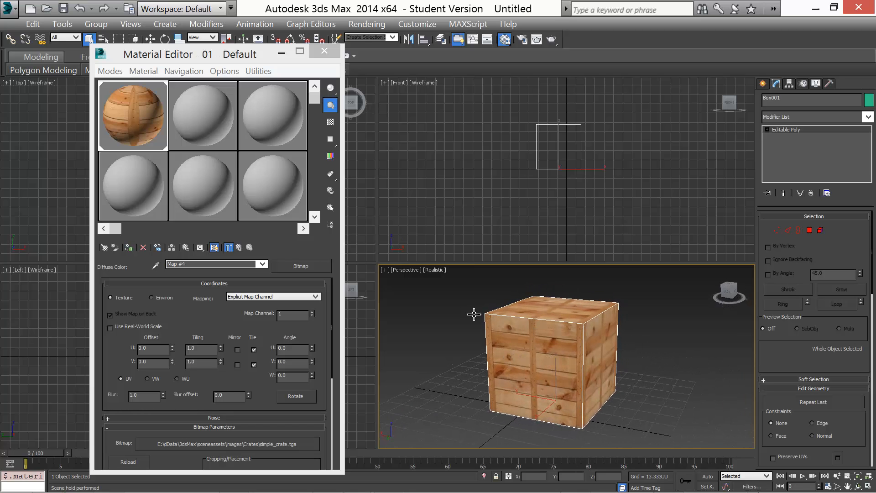
click(323, 52)
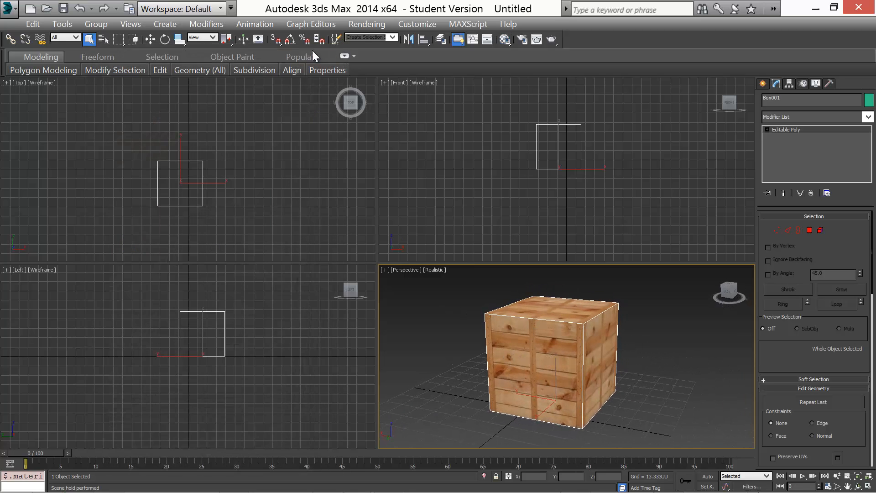
Save the scene as the 3ds Max file simple_crate in the Models folder inside the 3dsMax scenes folder
click(16, 17)
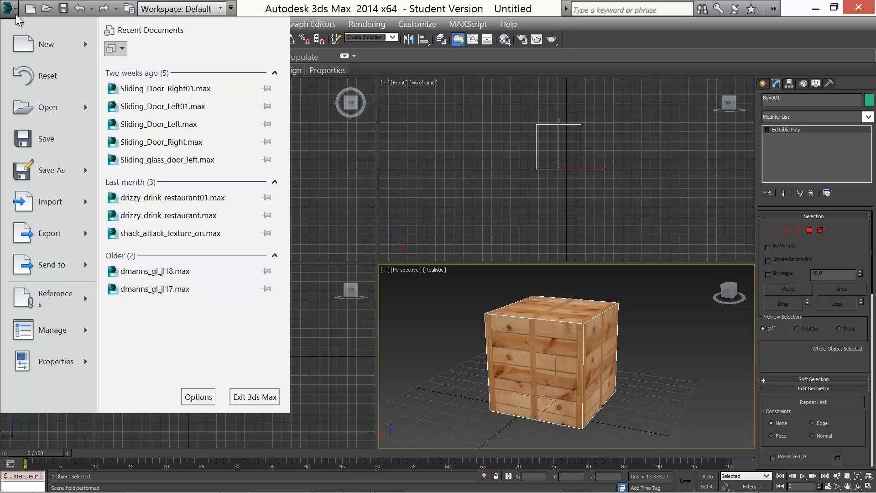
click(70, 141)
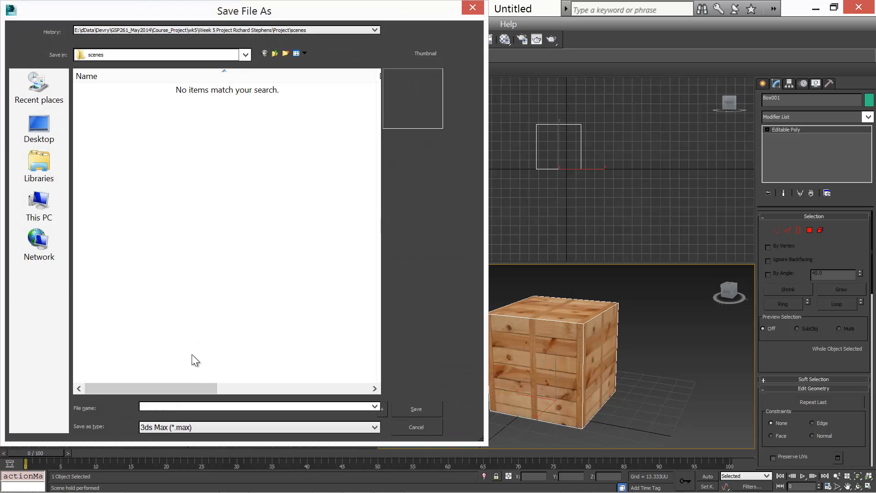
click(245, 55)
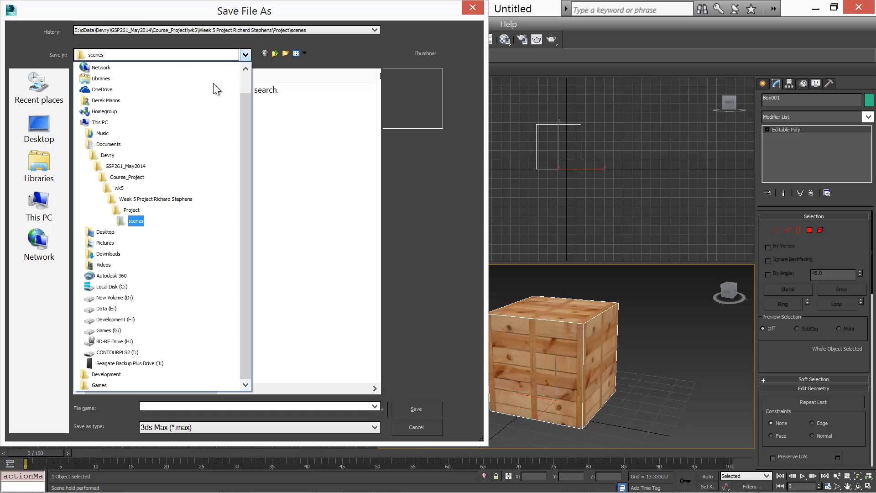
click(110, 145)
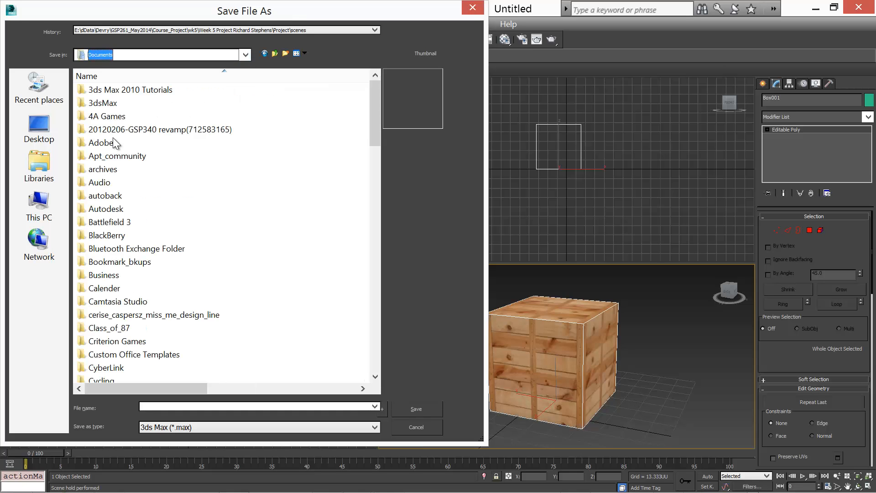
double_click(120, 101)
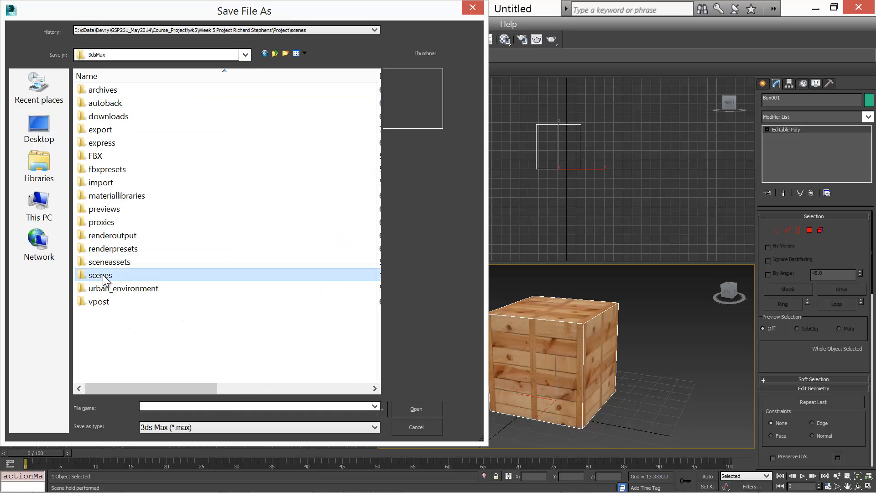
double_click(100, 276)
double_click(116, 90)
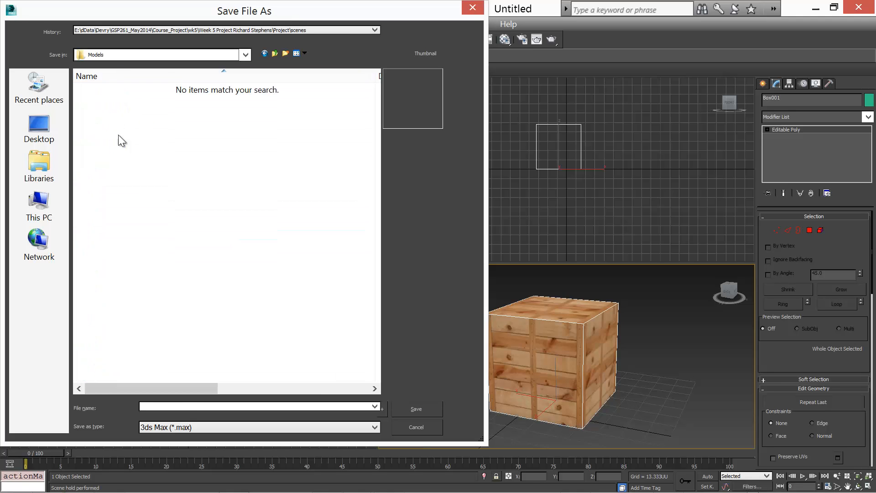
text(simple_crate)
click(441, 406)
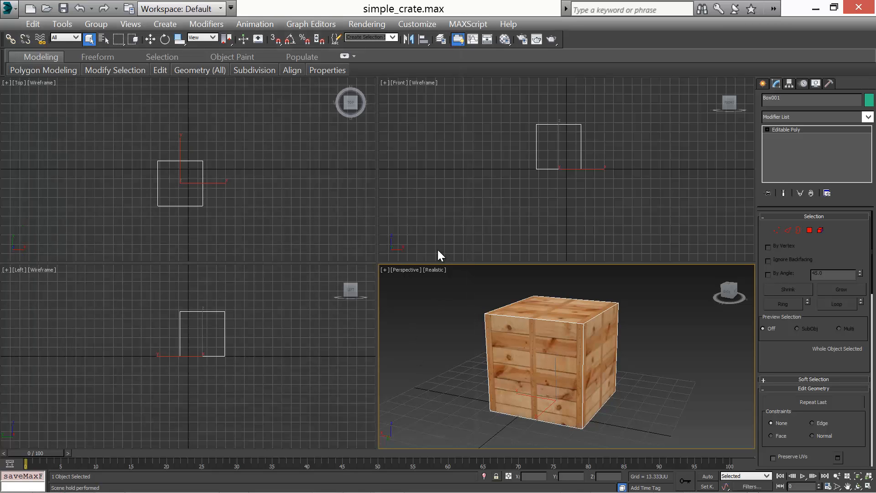